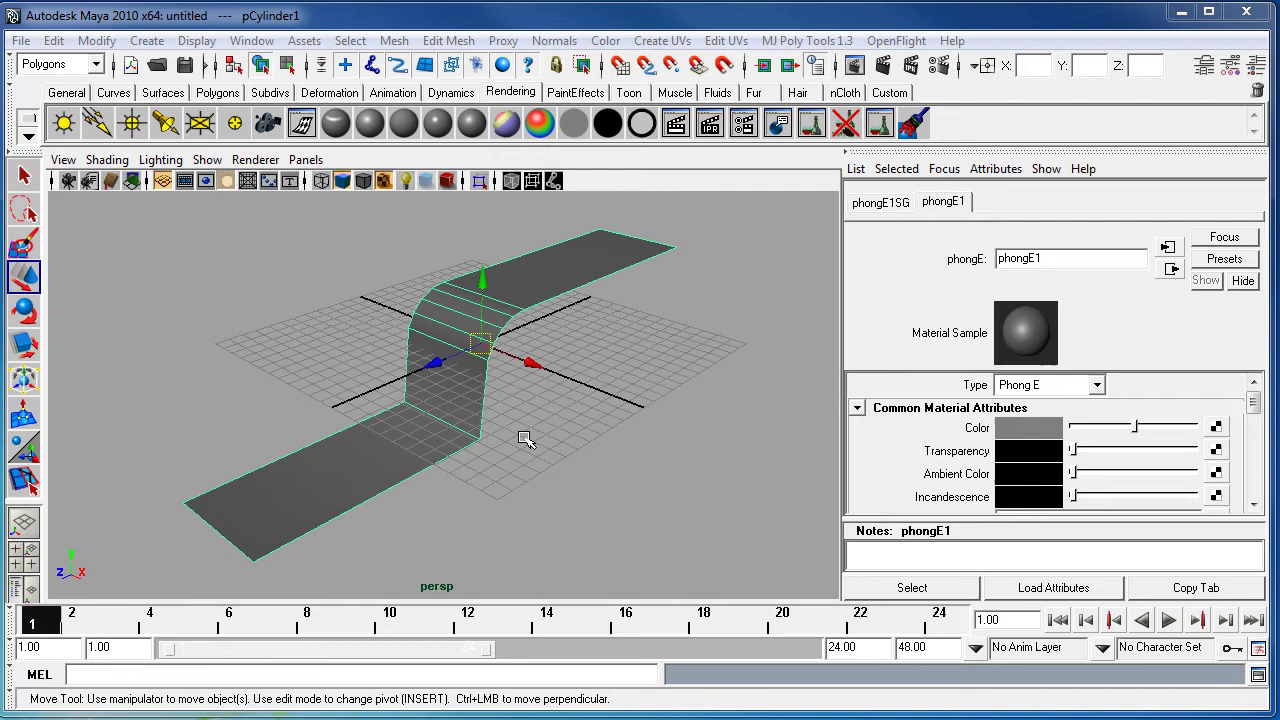
# Orbit the perspective view around the bent strip.
pyautogui.keyDown('alt'); pyautogui.moveTo(524, 440); pyautogui.dragTo(476, 453); pyautogui.keyUp('alt')
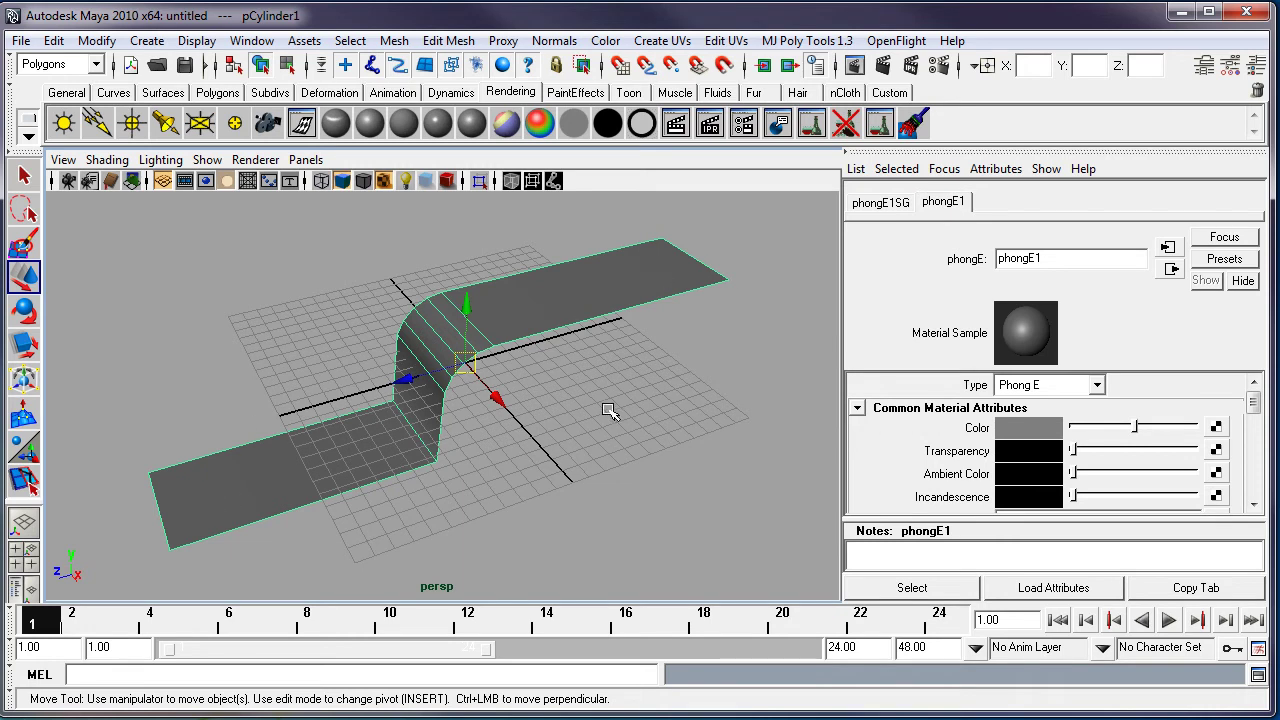
pyautogui.moveTo(545, 365)
pyautogui.keyDown('alt'); pyautogui.mouseDown()
pyautogui.moveTo(569, 417)
pyautogui.moveTo(543, 371)
pyautogui.mouseUp(); pyautogui.keyUp('alt')
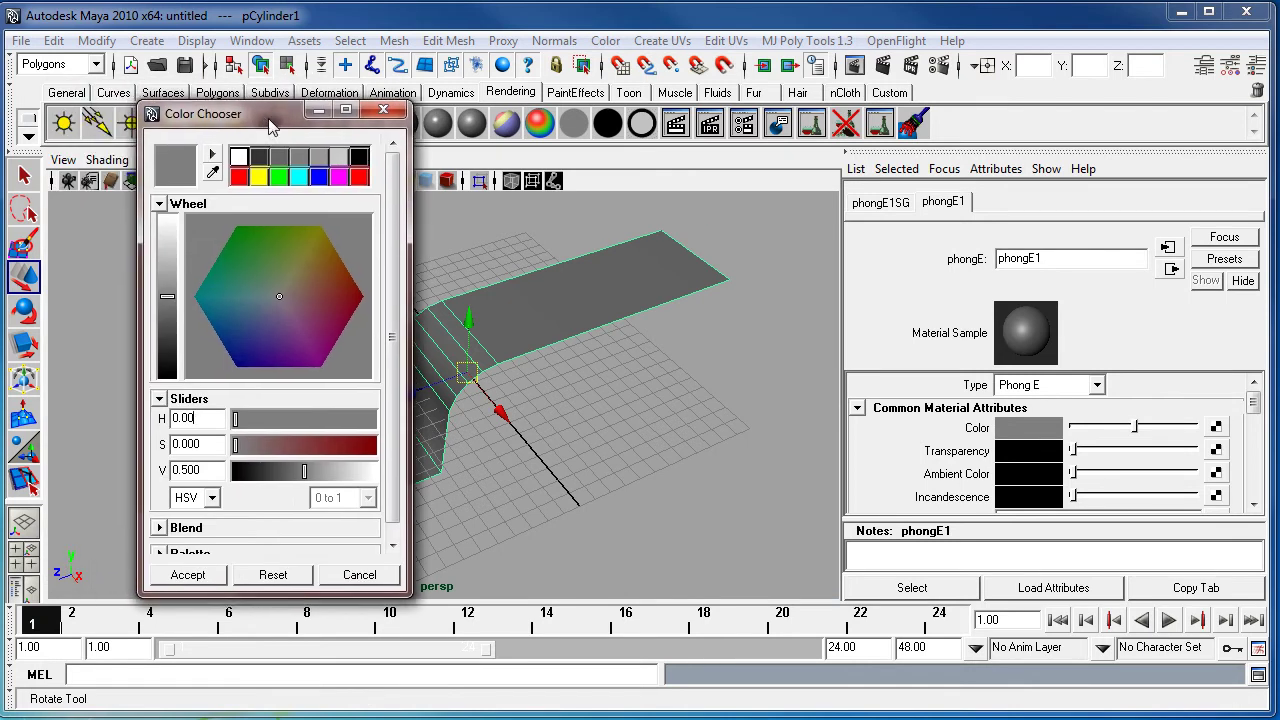
# Set the phongE1 colour to a pale cyan-white (H 184.98, S 0.074, V 1.000).
pyautogui.click(273, 298)
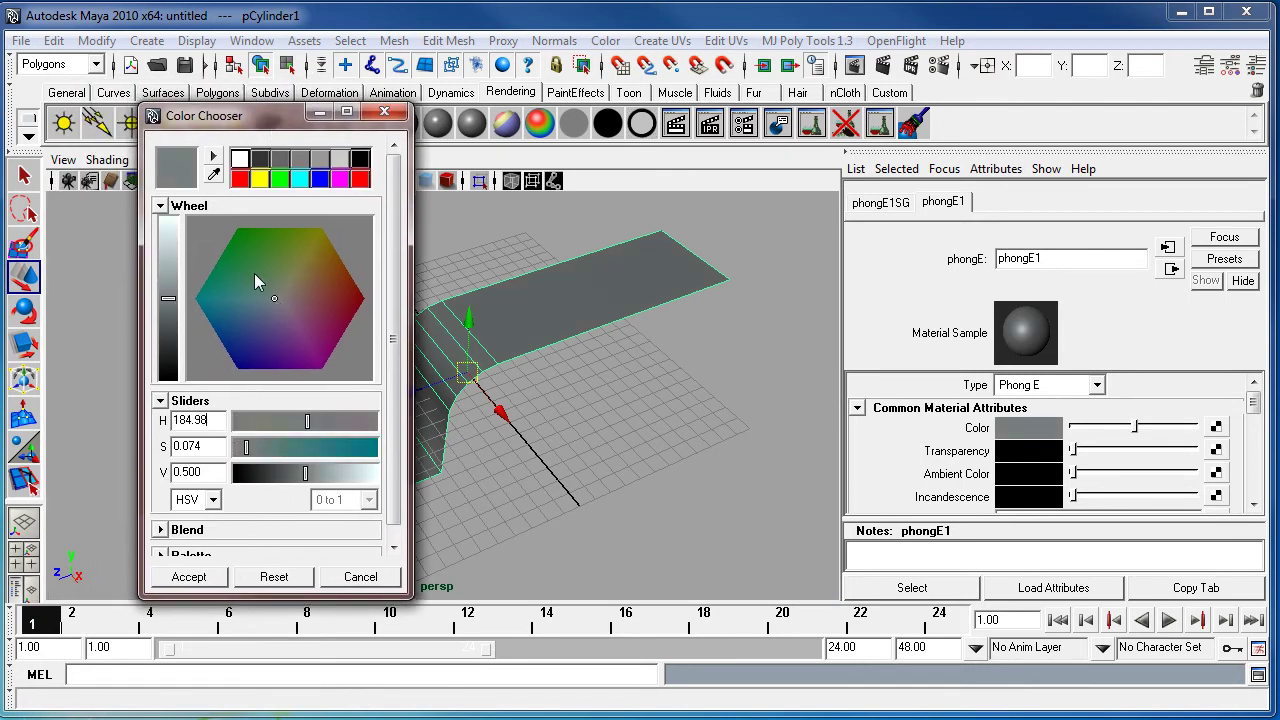
pyautogui.click(170, 228)
pyautogui.click(189, 577)
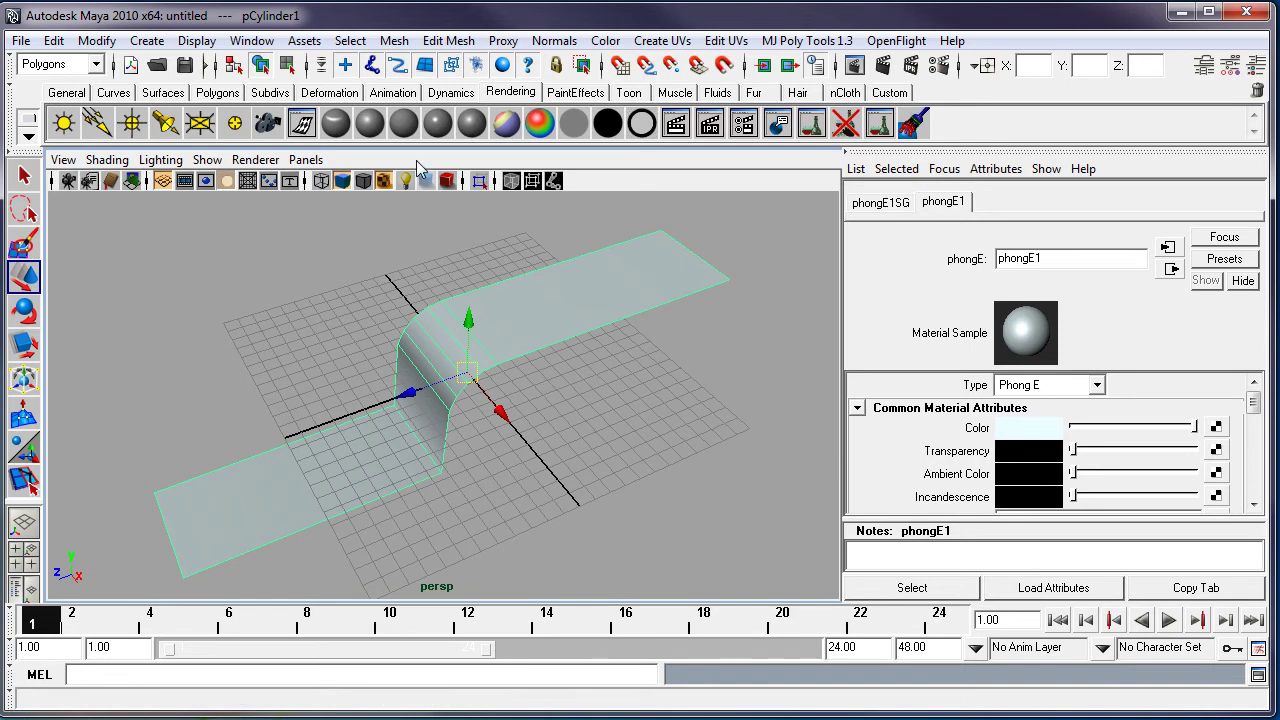
pyautogui.click(658, 41)
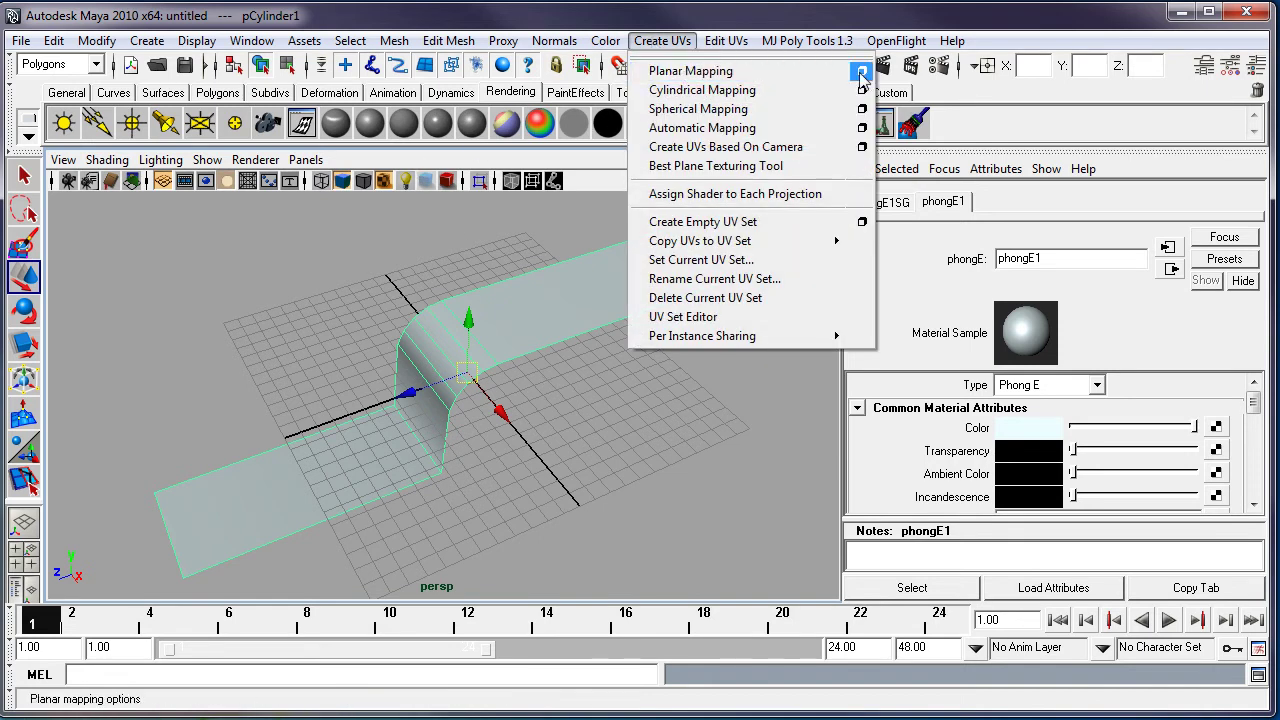
# Apply a Y-axis planar UV projection to the strip, keeping the image width/height ratio.
pyautogui.click(714, 320)
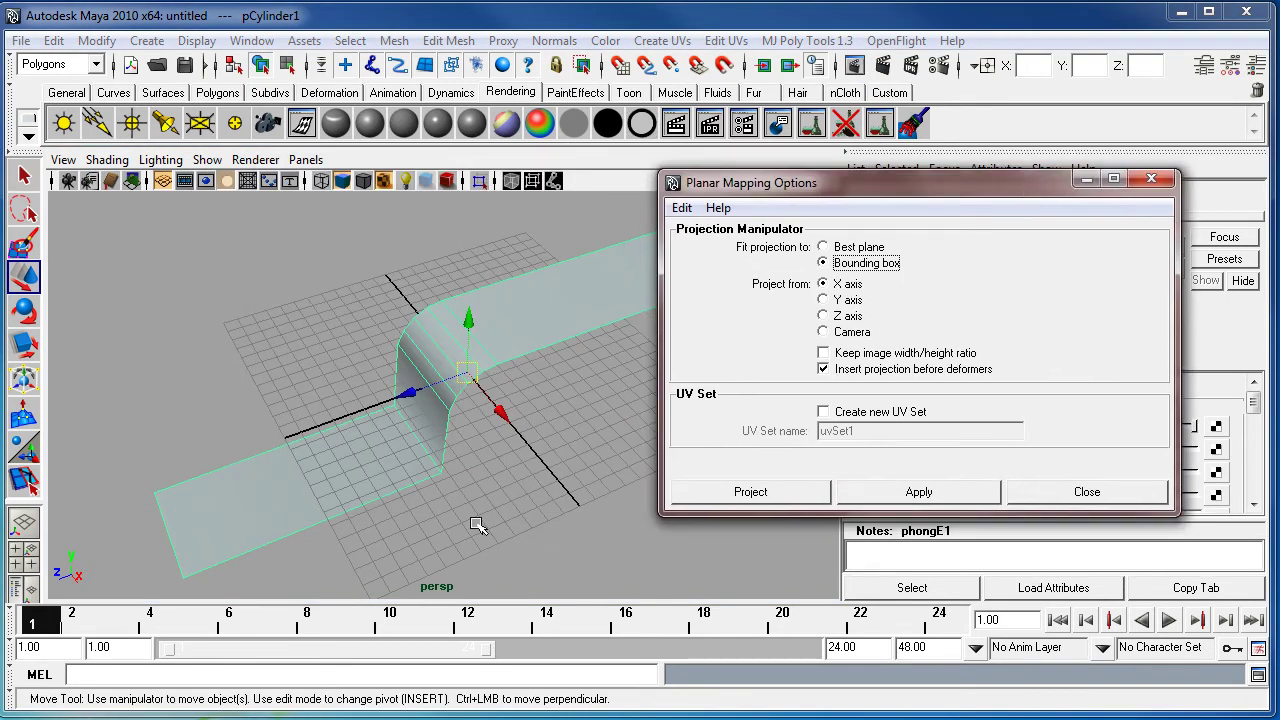
pyautogui.click(823, 300)
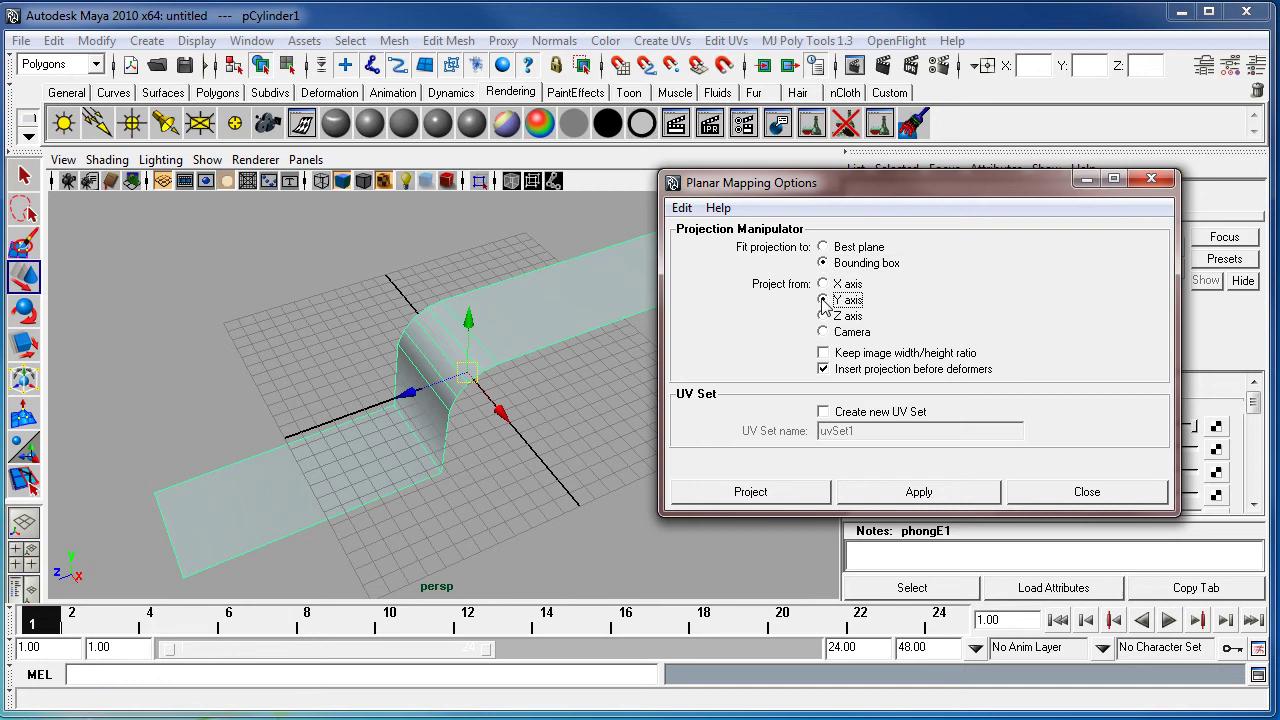
pyautogui.click(823, 354)
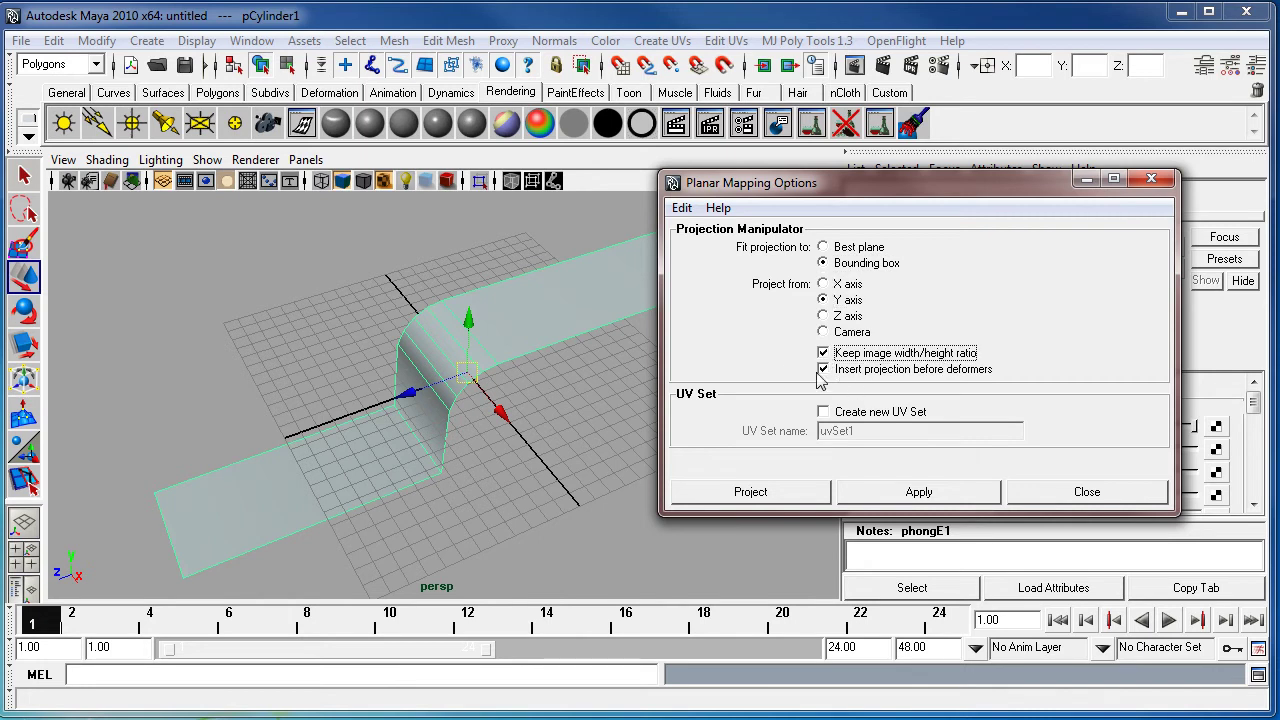
pyautogui.click(785, 497)
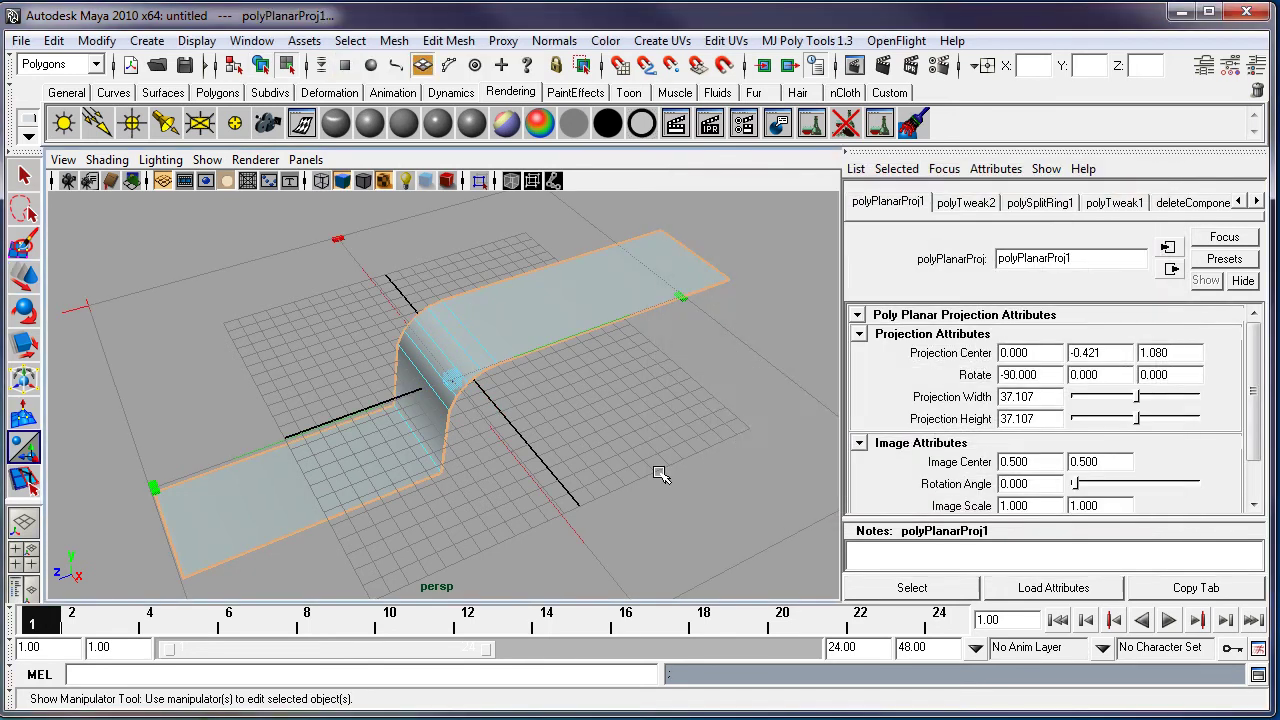
# In the four-view layout, narrow the planar projection's width from 37.107 to 10.348.
pyautogui.press('space')
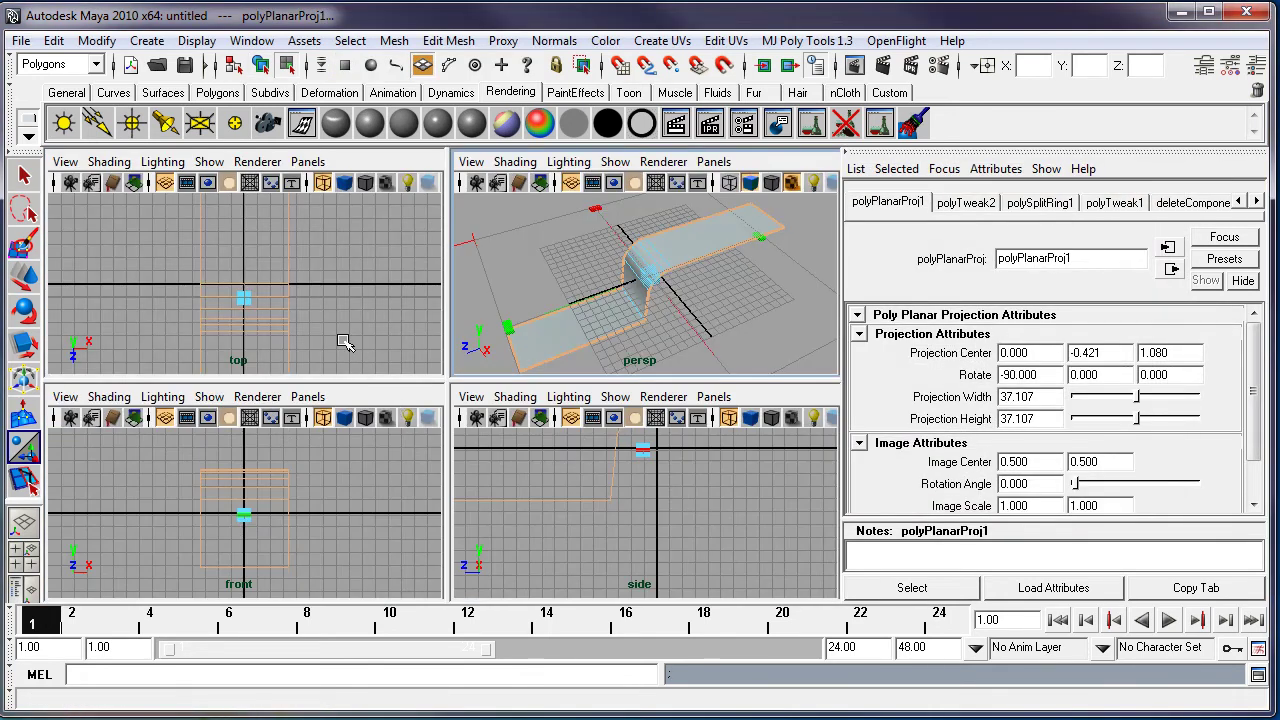
pyautogui.press('f')
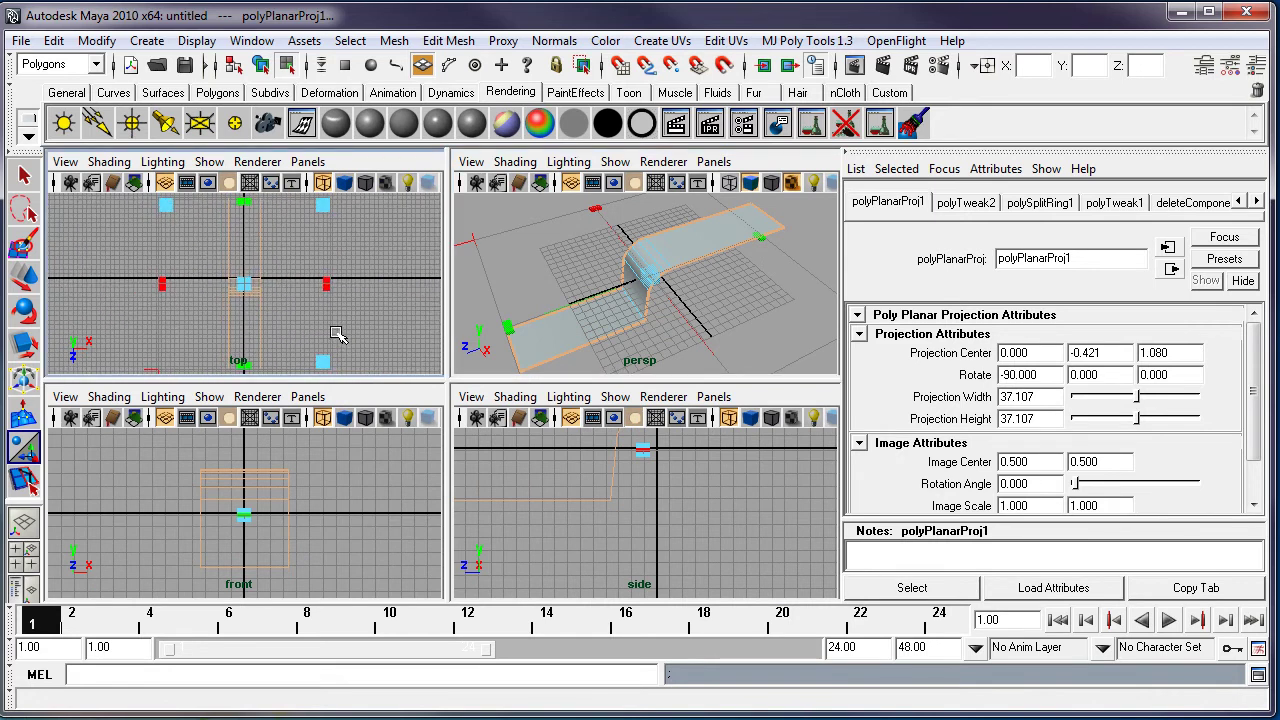
pyautogui.moveTo(327, 286); pyautogui.dragTo(265, 285)
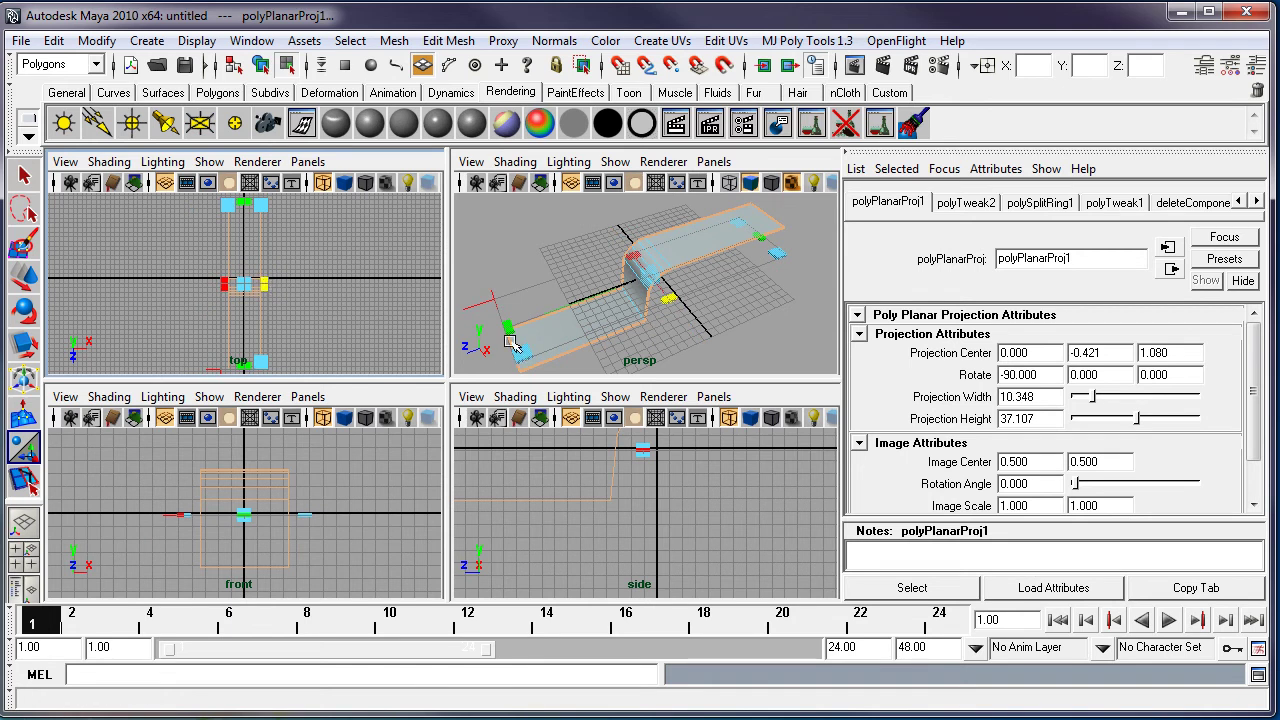
pyautogui.click(476, 305)
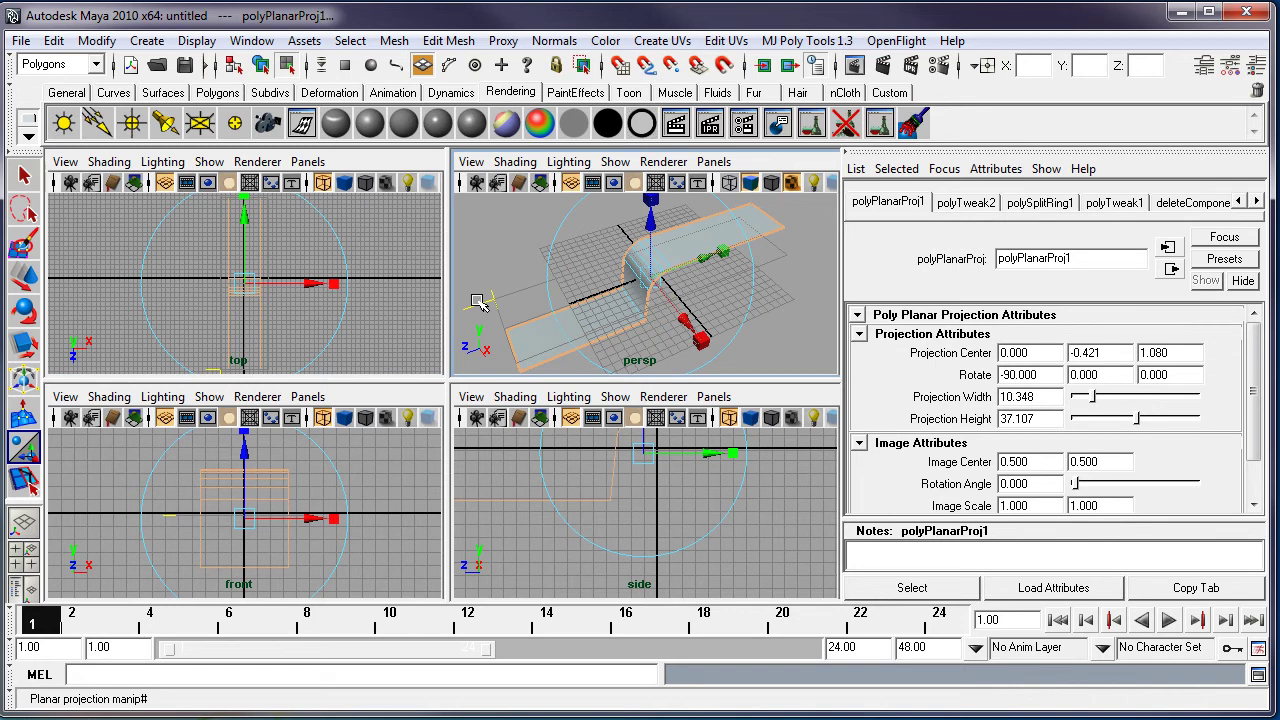
pyautogui.click(483, 305)
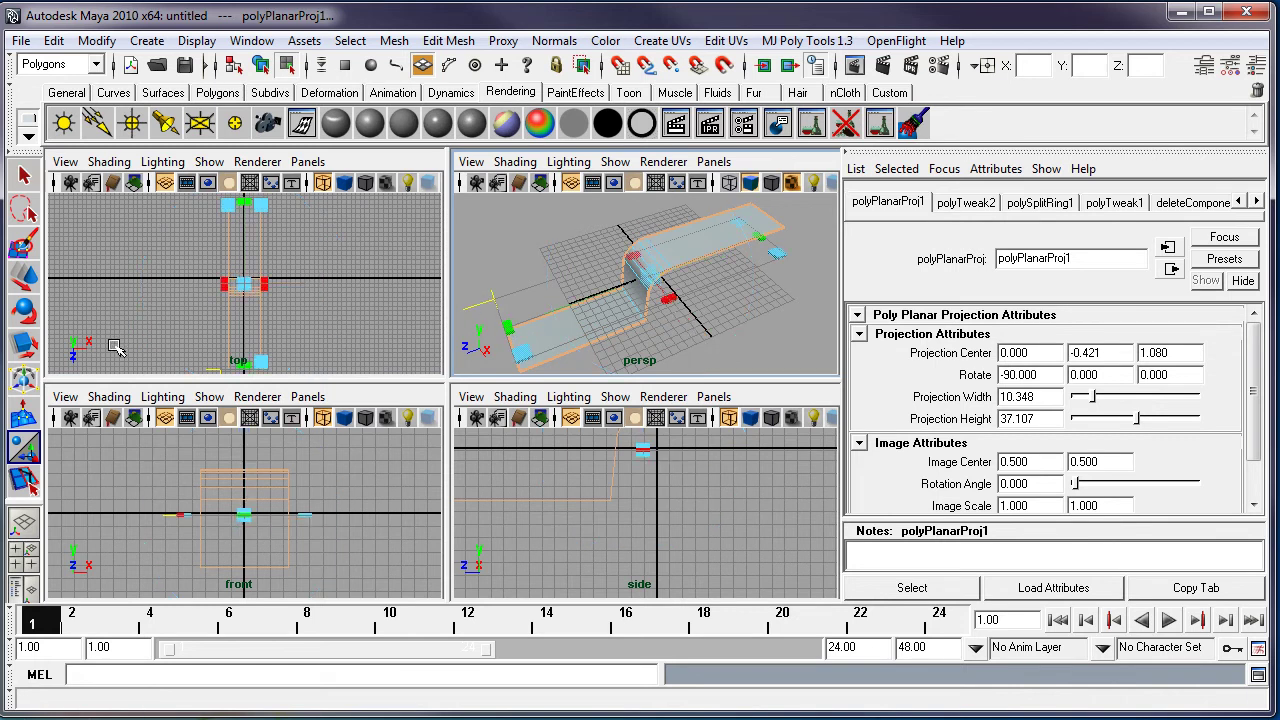
pyautogui.click(24, 445)
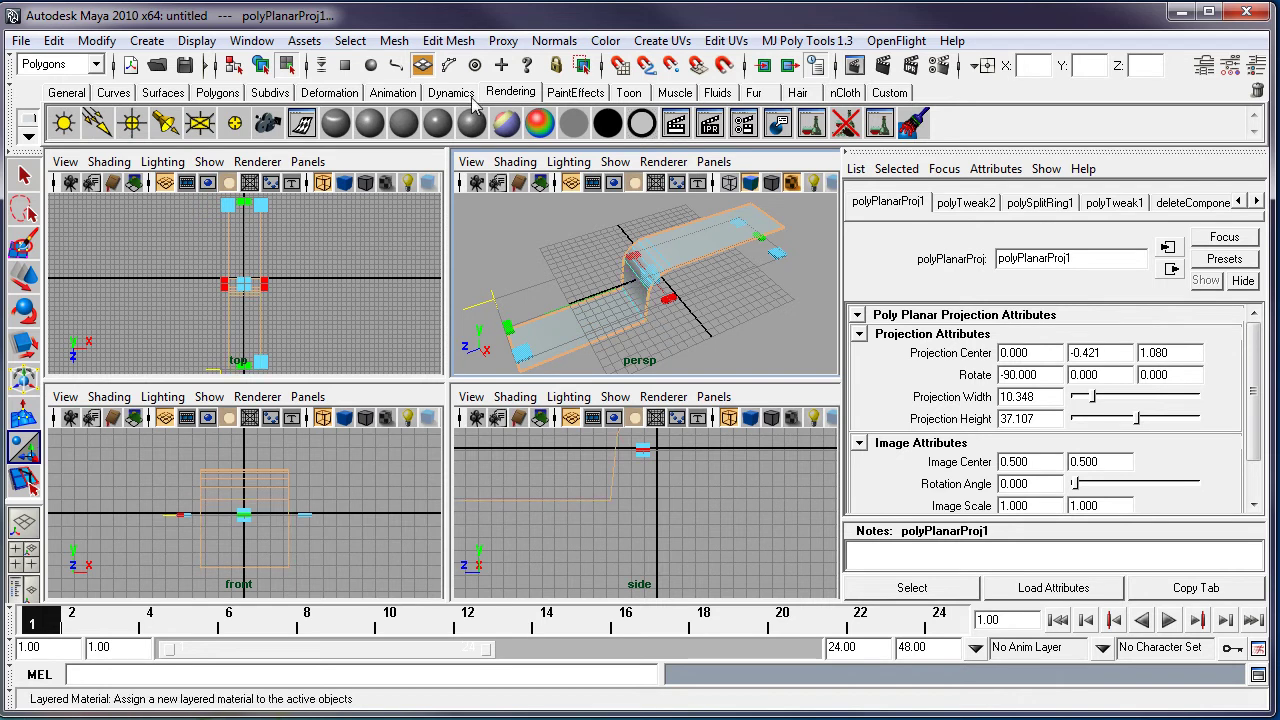
# Open the UV Texture Editor, resized and moved aside to keep the viewports visible.
pyautogui.click(250, 41)
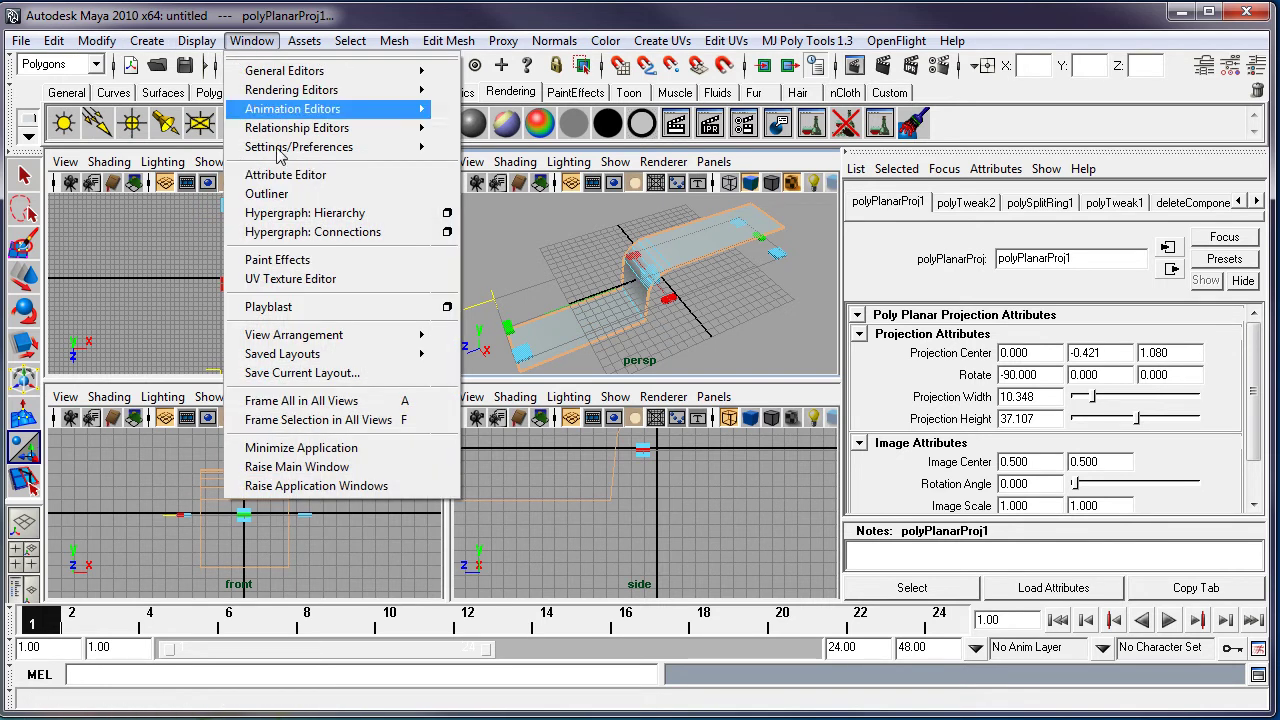
pyautogui.click(298, 280)
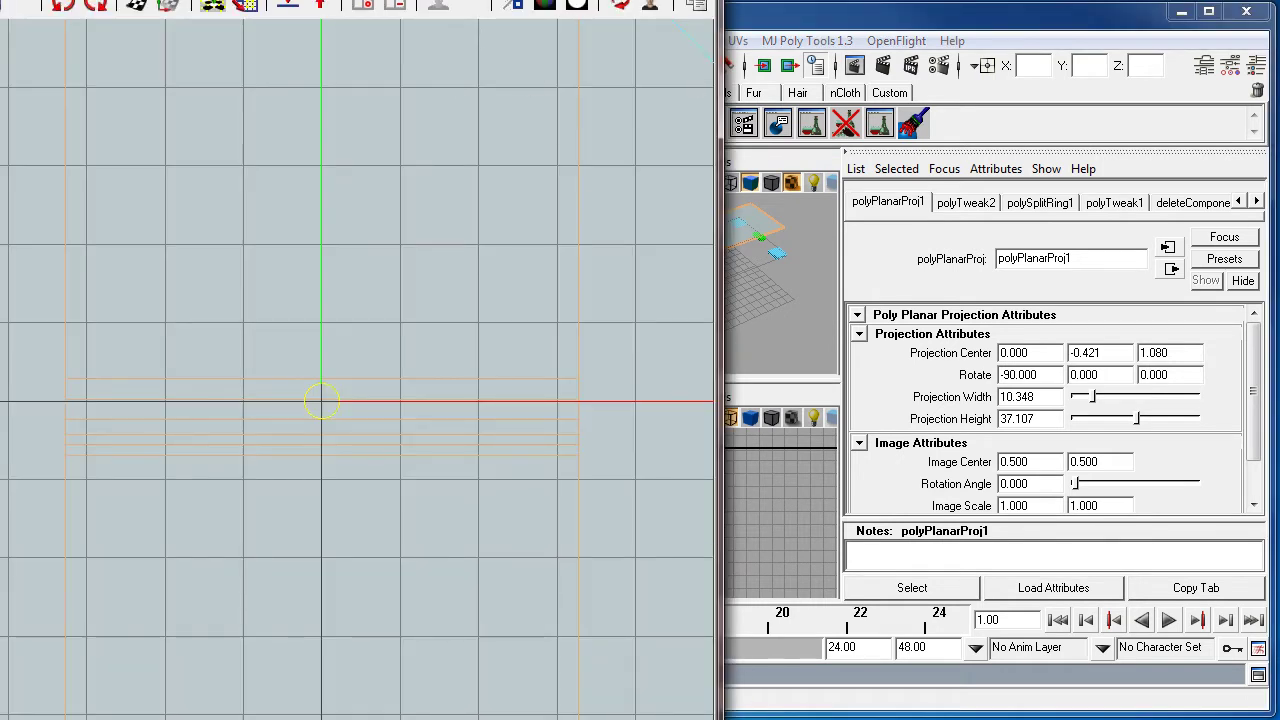
pyautogui.moveTo(646, 689); pyautogui.dragTo(568, 578)
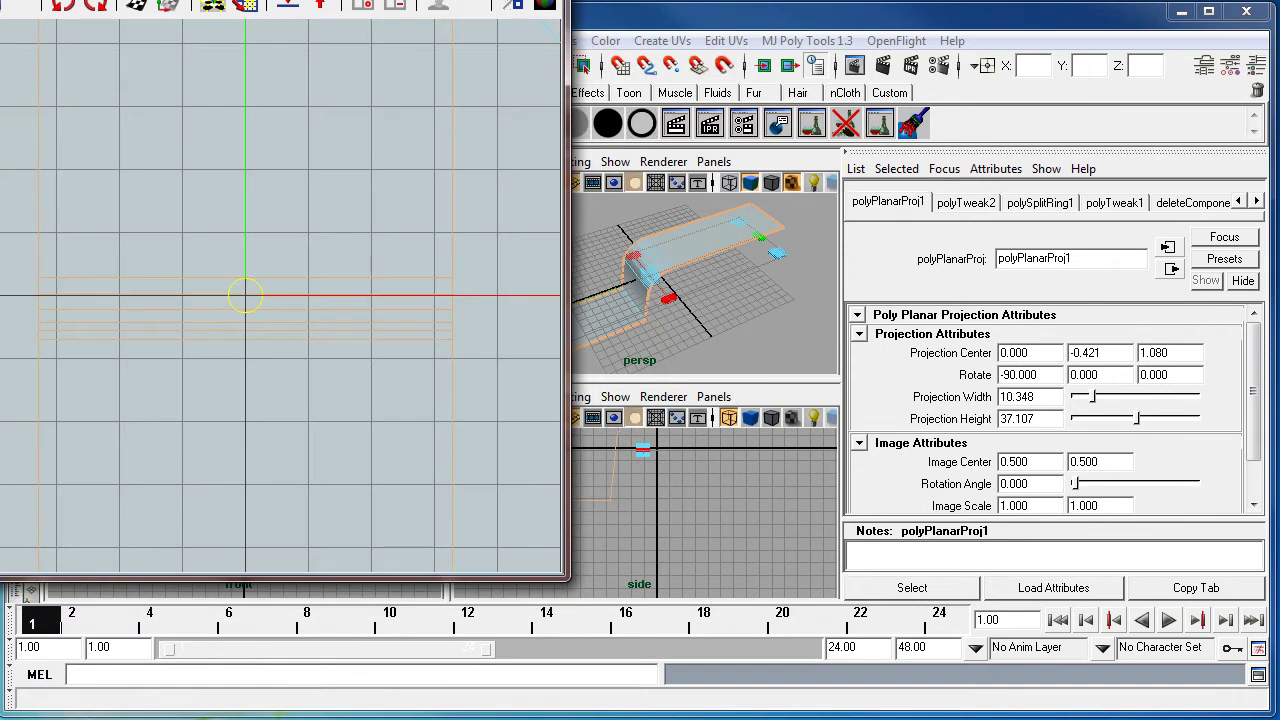
pyautogui.moveTo(370, 151); pyautogui.dragTo(514, 265)
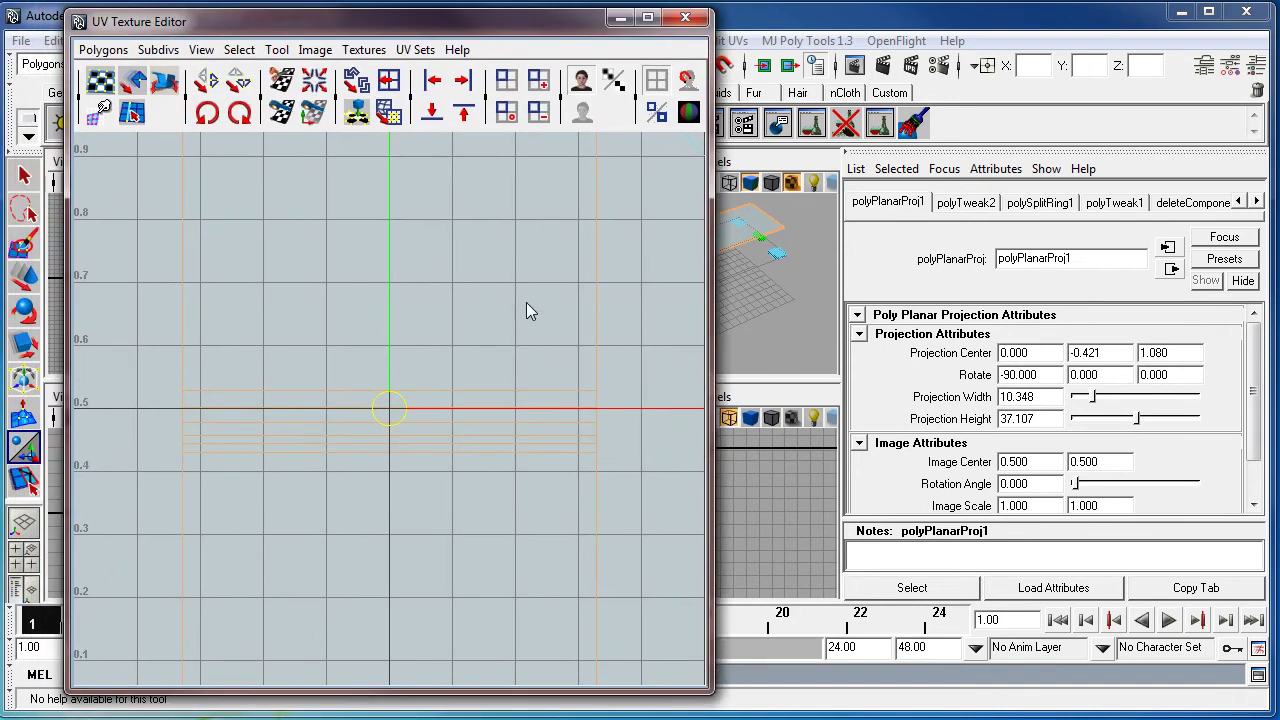
pyautogui.scroll(-3, 527, 295)
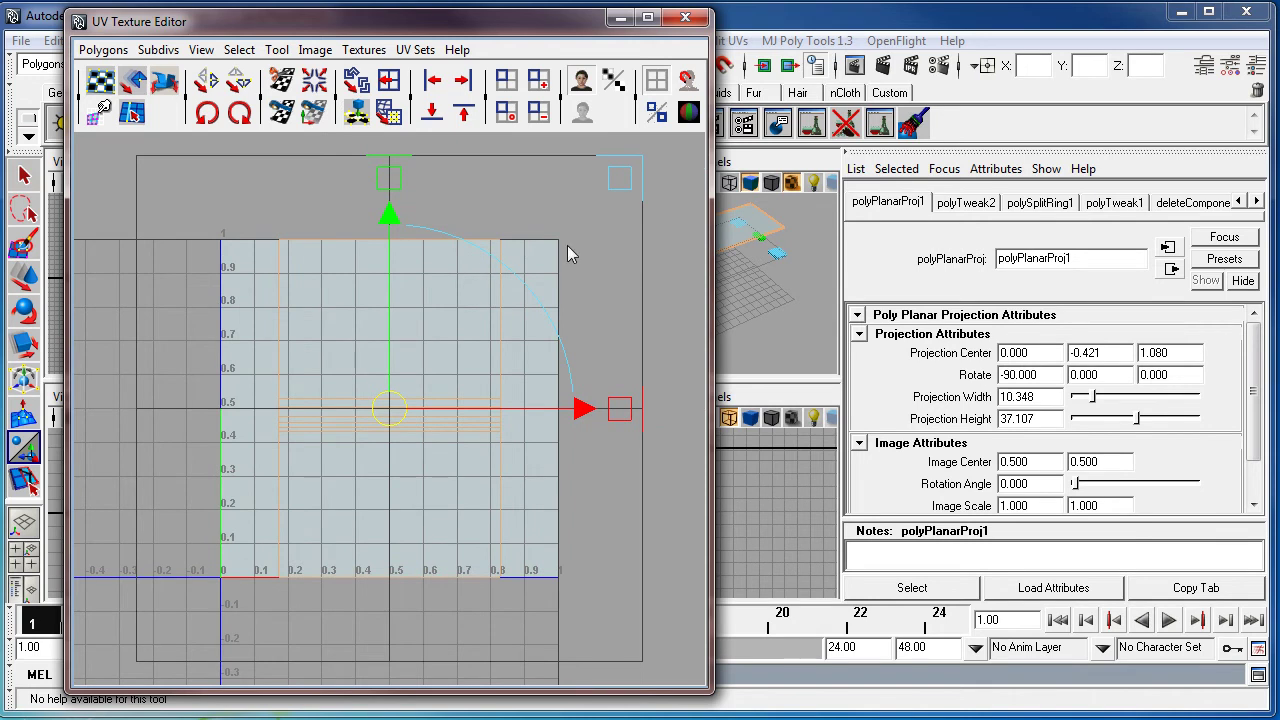
pyautogui.moveTo(545, 20); pyautogui.dragTo(361, 80)
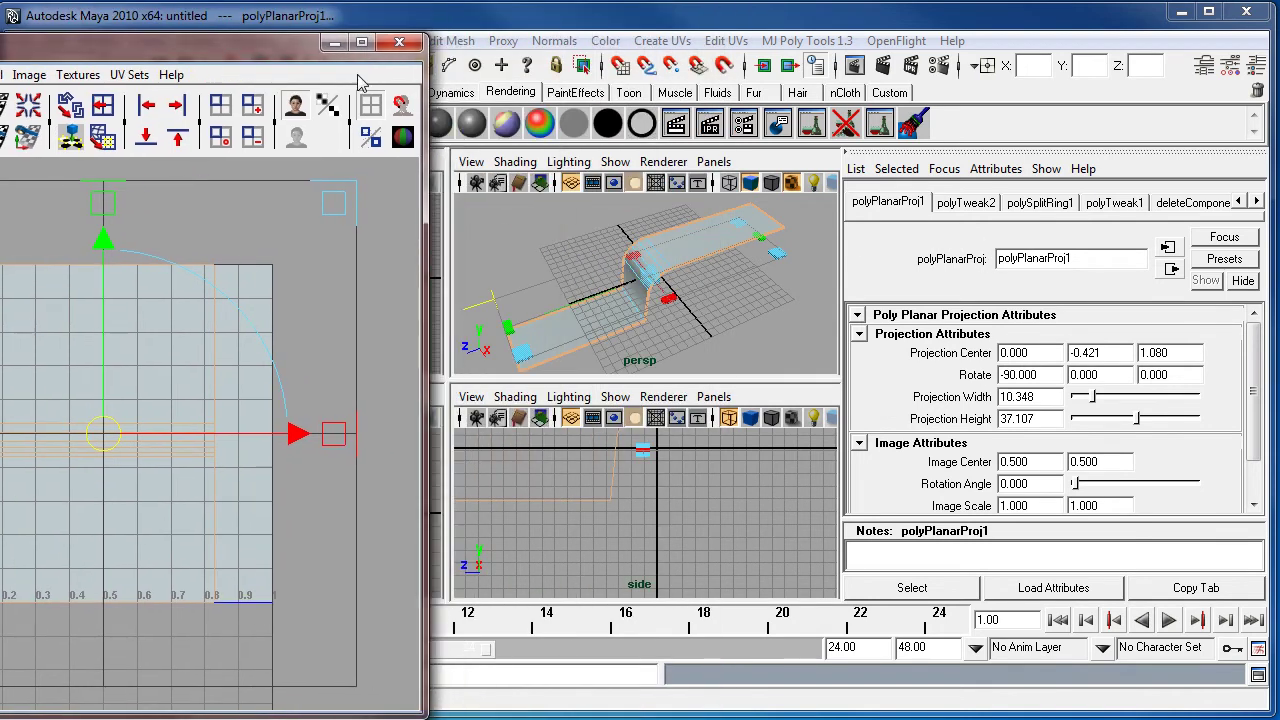
# Select the whole strip object and show its phongE1 material attributes.
pyautogui.click(697, 250)
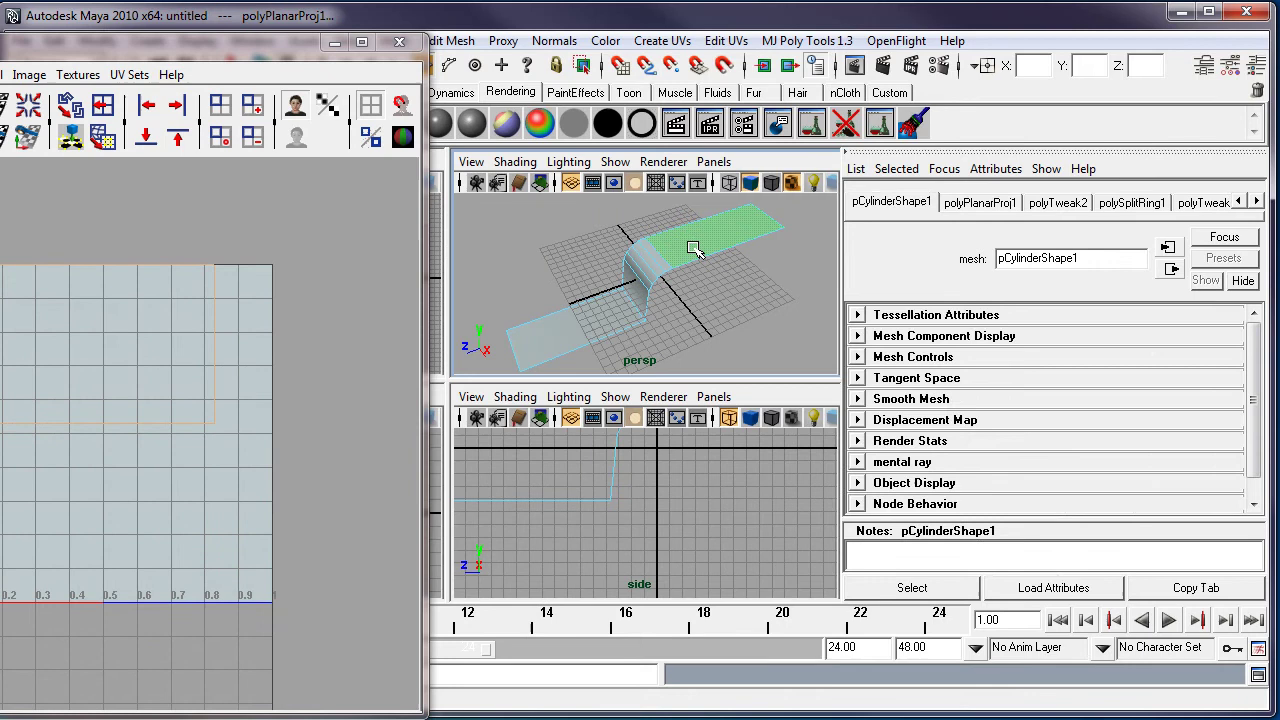
pyautogui.moveTo(694, 250); pyautogui.dragTo(735, 238, button='right')
pyautogui.press('F8')
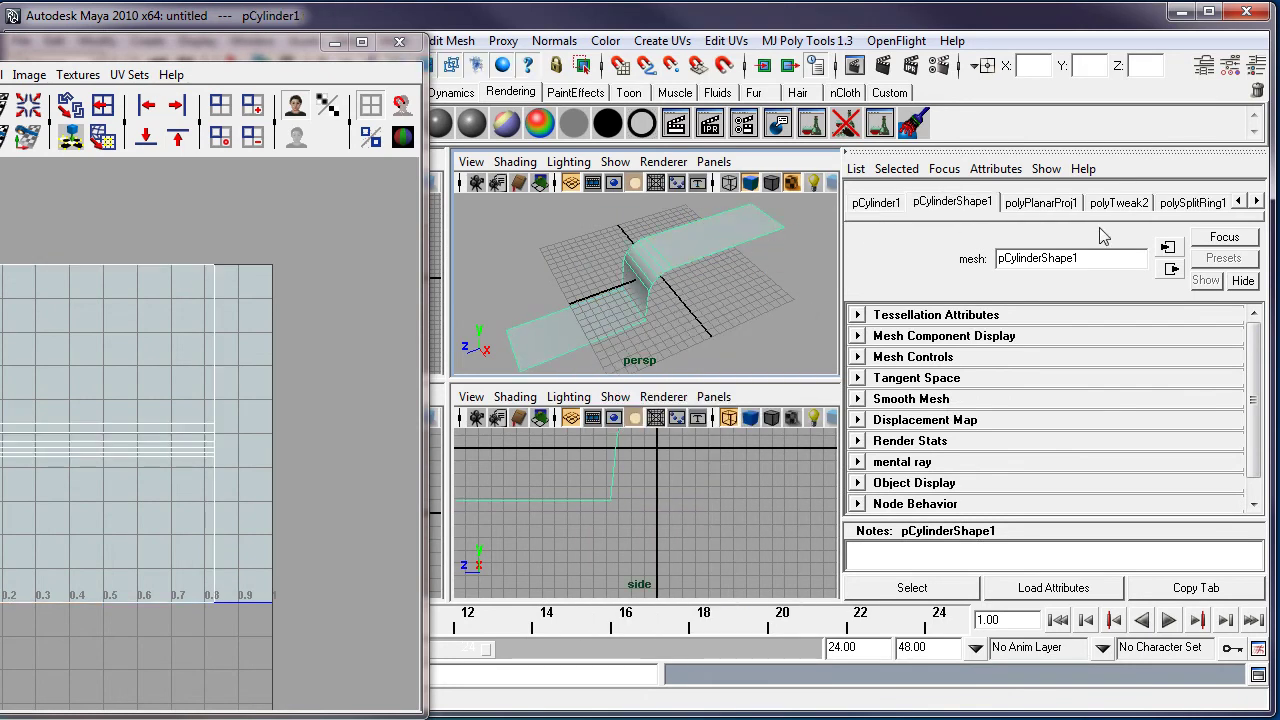
pyautogui.click(1257, 201)
pyautogui.click(1257, 201)
pyautogui.click(1257, 201)
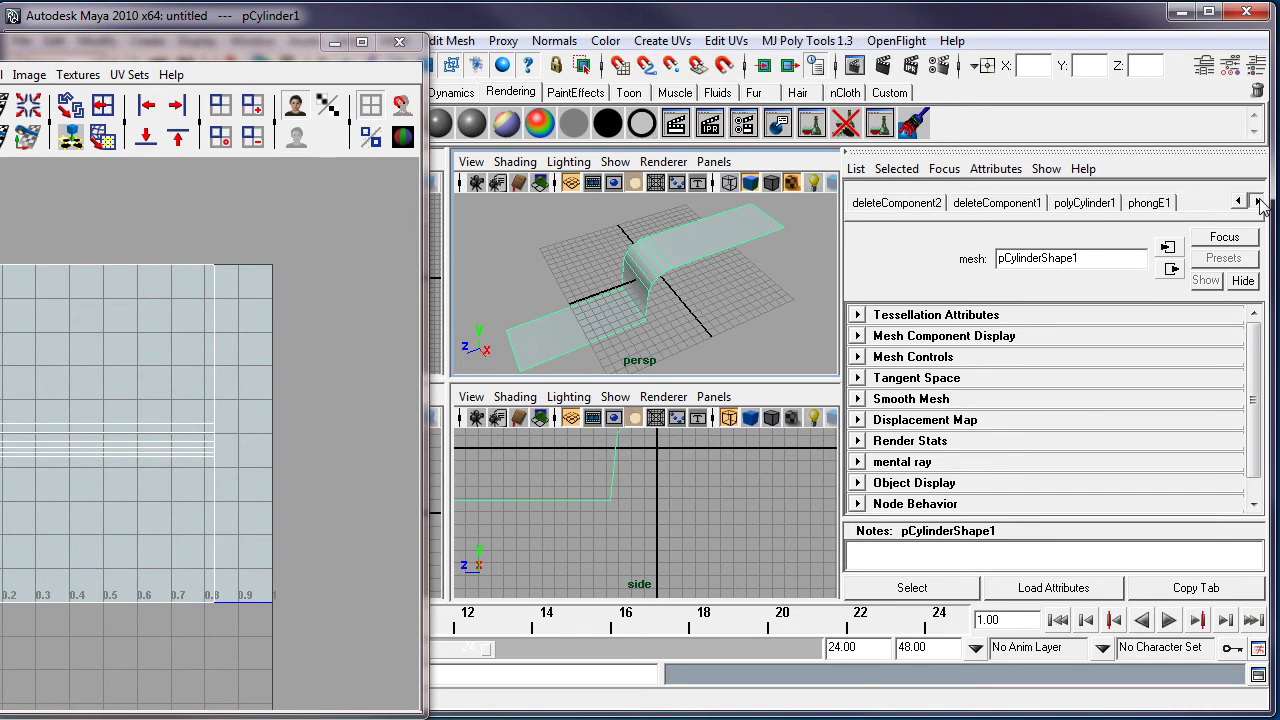
pyautogui.click(1150, 203)
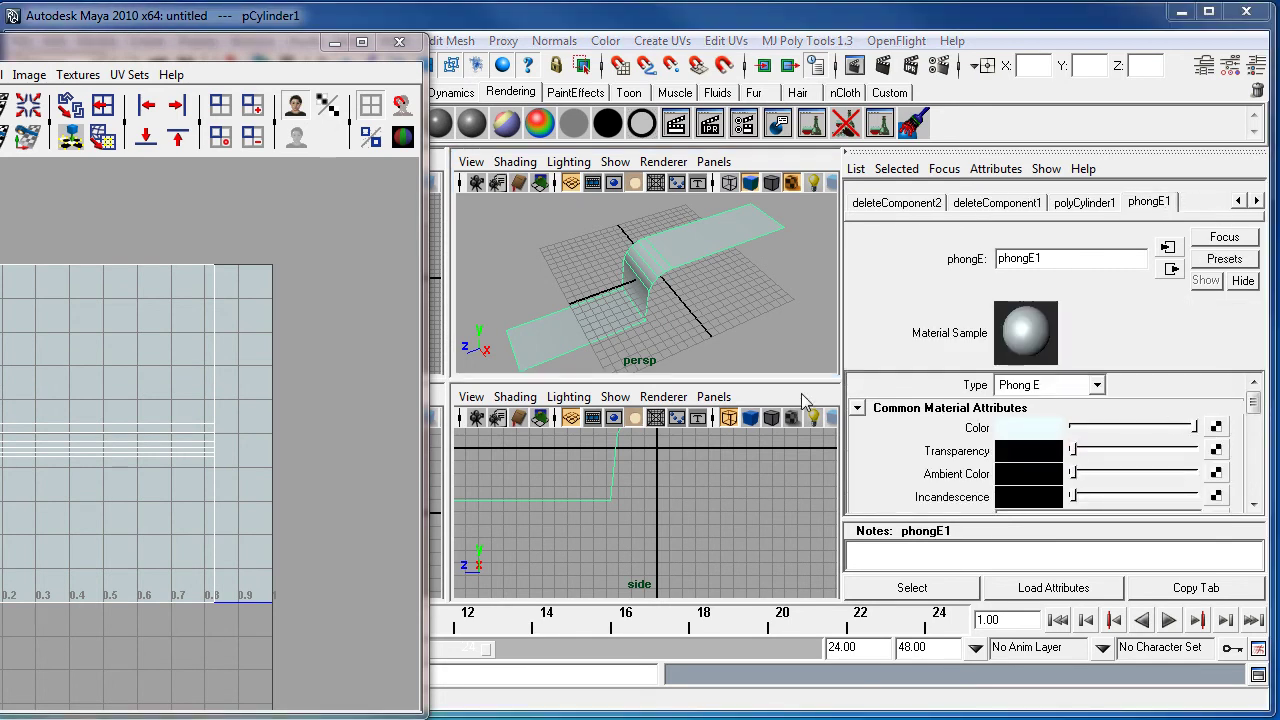
# Connect a Checker texture to phongE1's Color, inspect the patterned strip, and reselect it.
pyautogui.click(1215, 427)
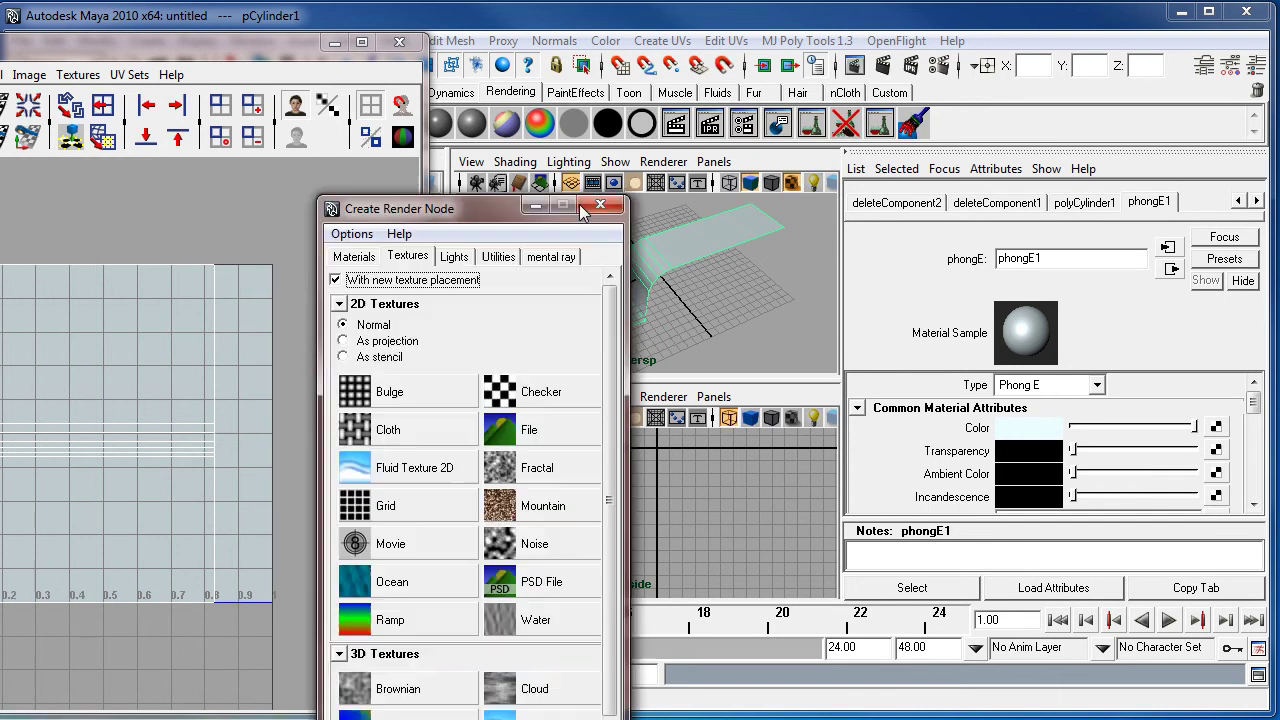
pyautogui.moveTo(477, 215); pyautogui.dragTo(695, 150)
pyautogui.click(700, 317)
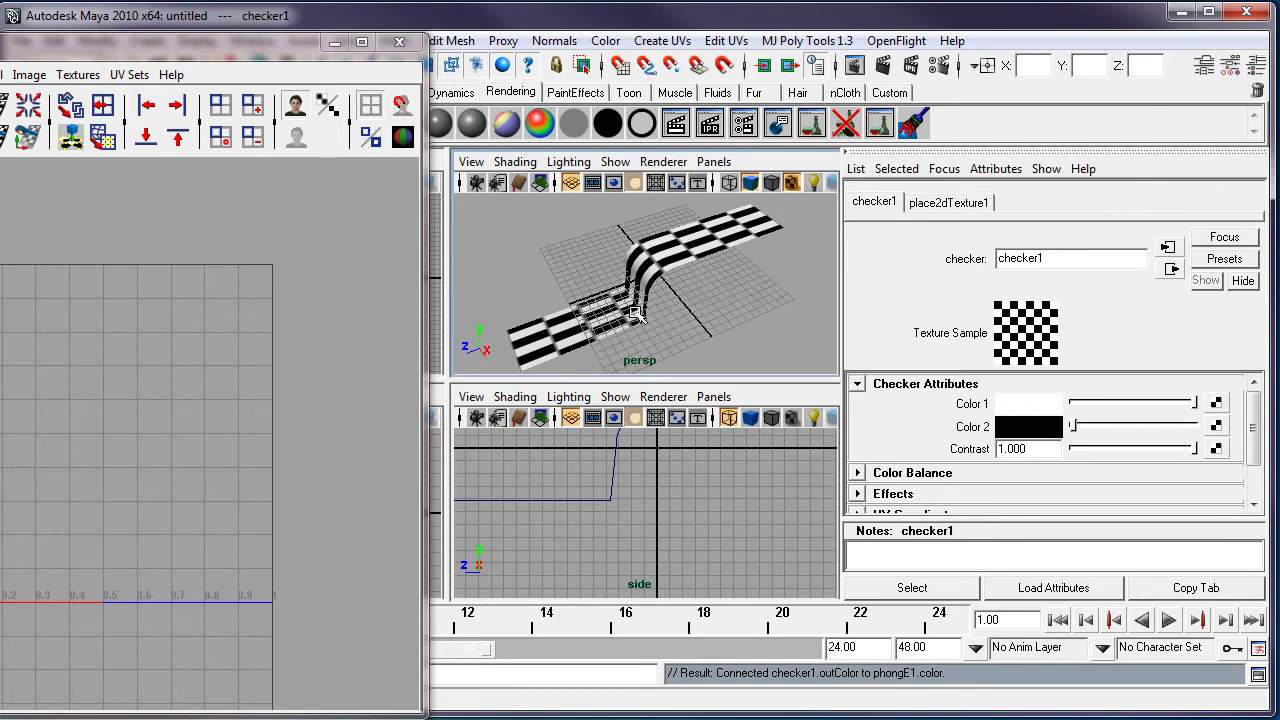
pyautogui.keyDown('alt'); pyautogui.moveTo(662, 324); pyautogui.dragTo(675, 258); pyautogui.keyUp('alt')
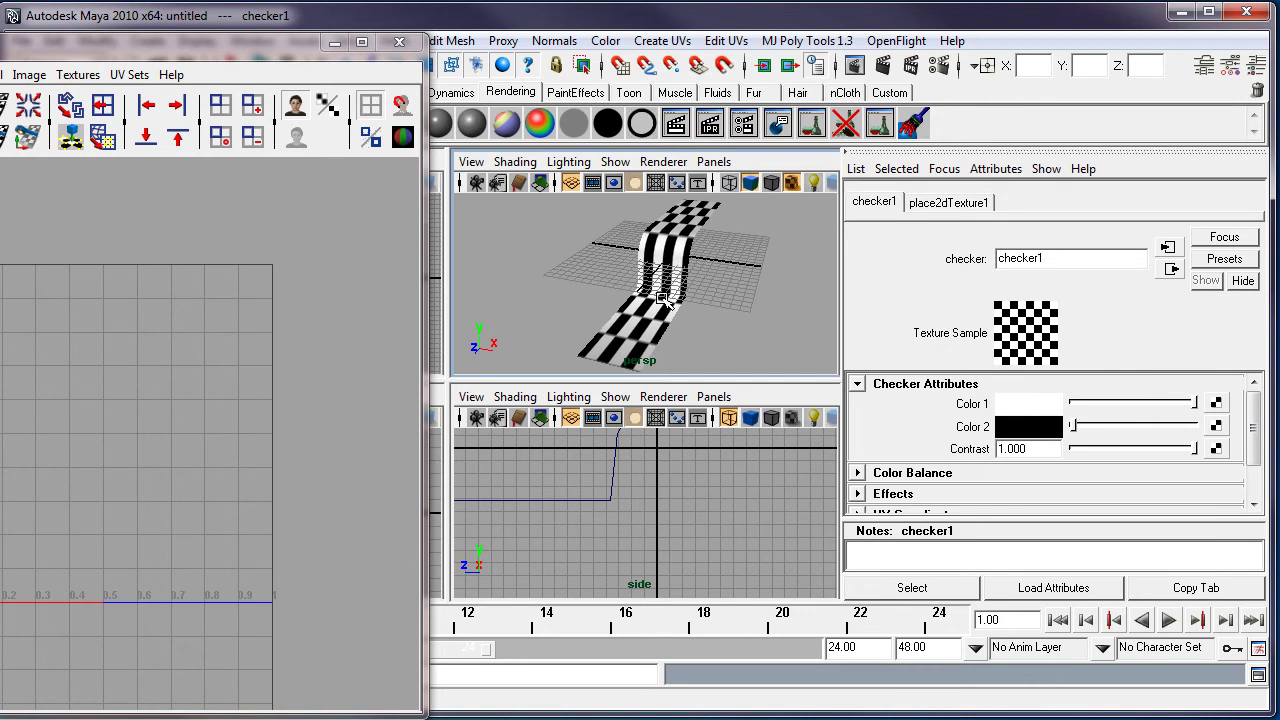
pyautogui.keyDown('alt'); pyautogui.moveTo(744, 292); pyautogui.dragTo(634, 314); pyautogui.keyUp('alt')
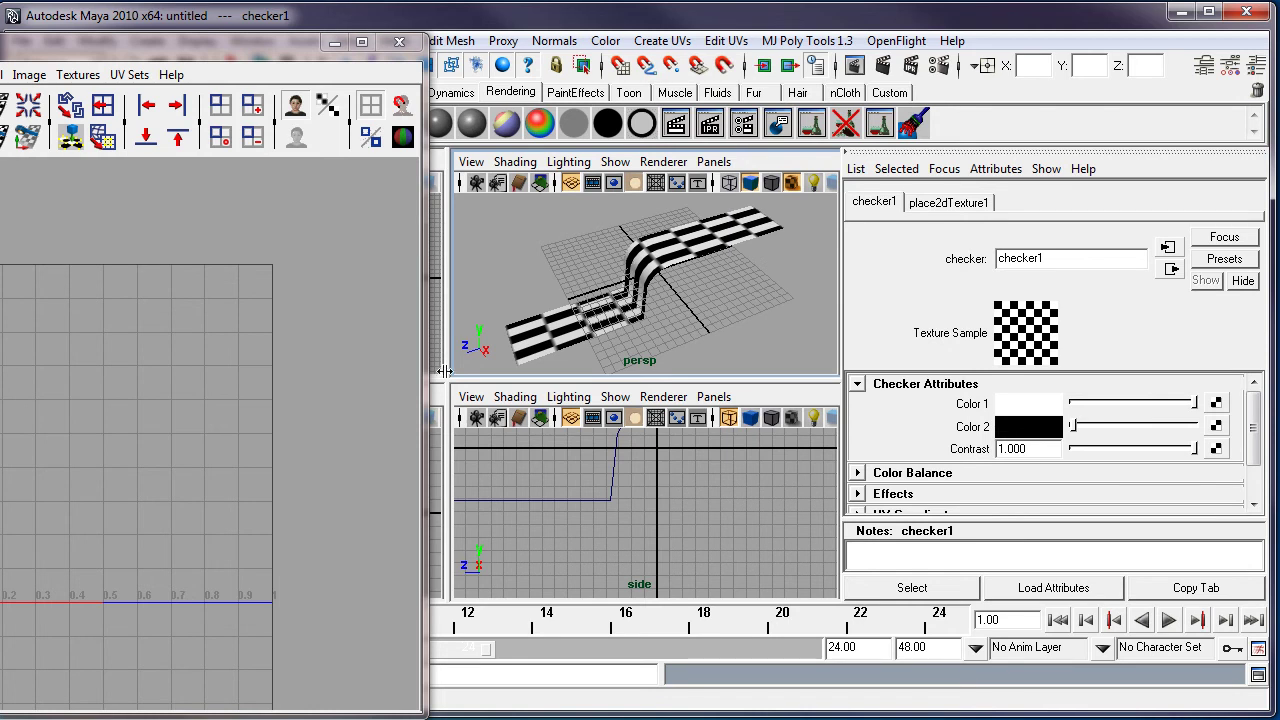
pyautogui.click(660, 258)
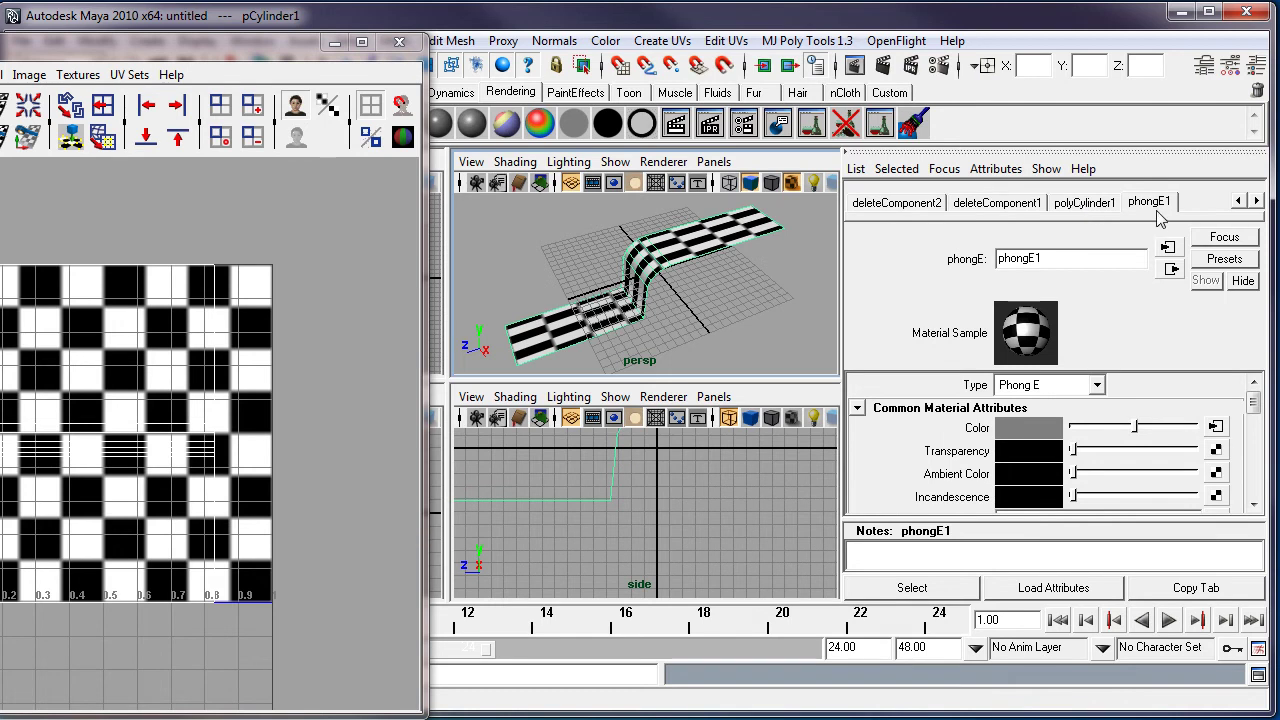
# Set checker1's place2dTexture1 Repeat UV to 10 × 10 and enable Stagger.
pyautogui.click(1216, 428)
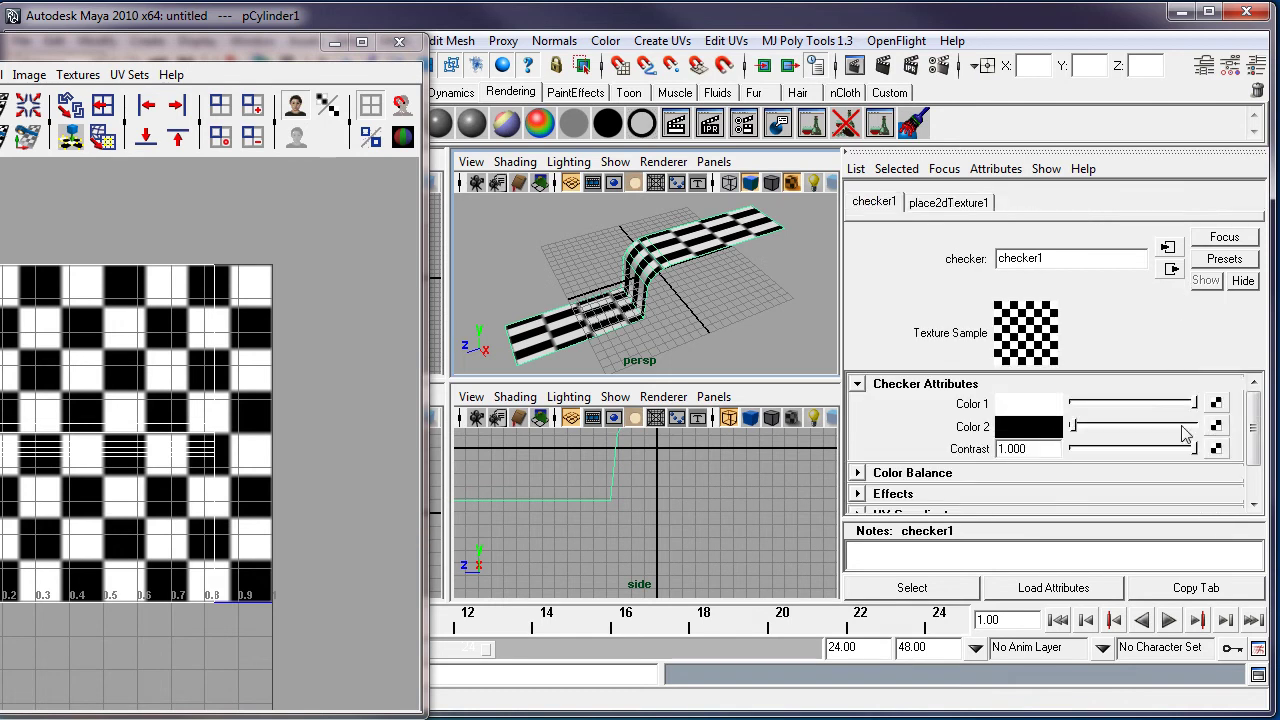
pyautogui.click(1169, 249)
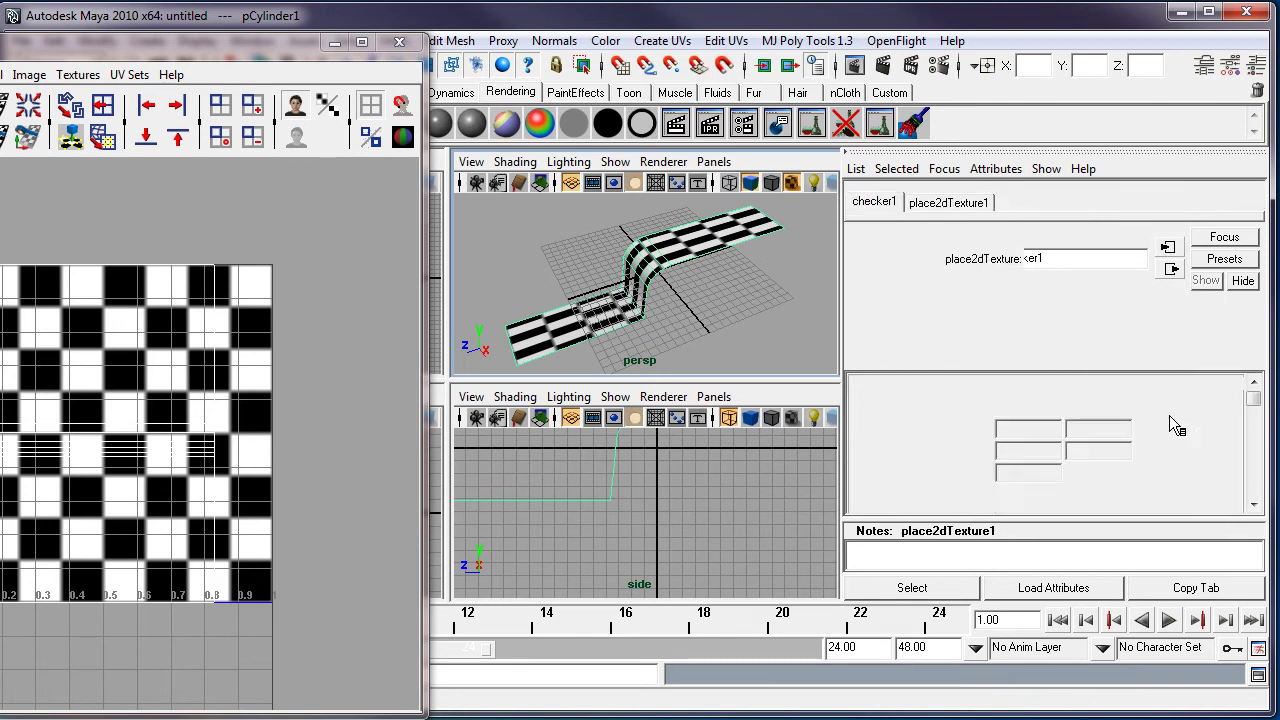
pyautogui.moveTo(1256, 416); pyautogui.dragTo(1256, 431)
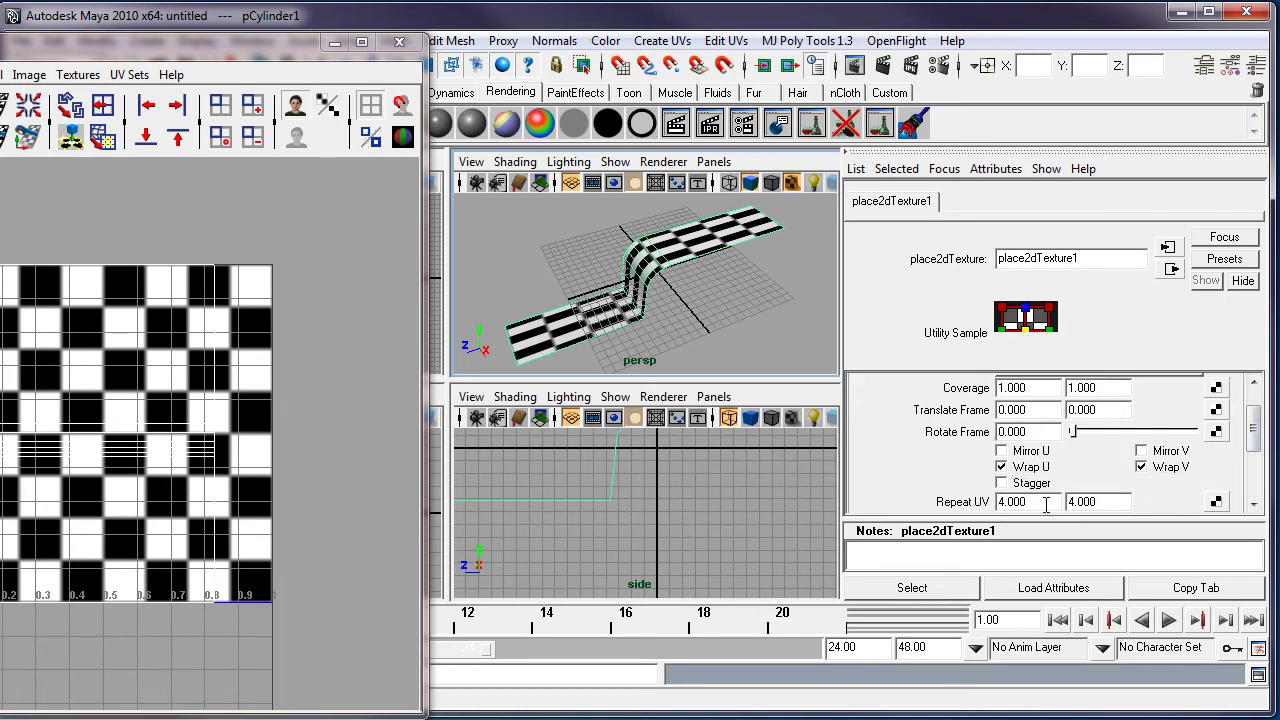
pyautogui.moveTo(1046, 505); pyautogui.dragTo(975, 503)
pyautogui.write('40')
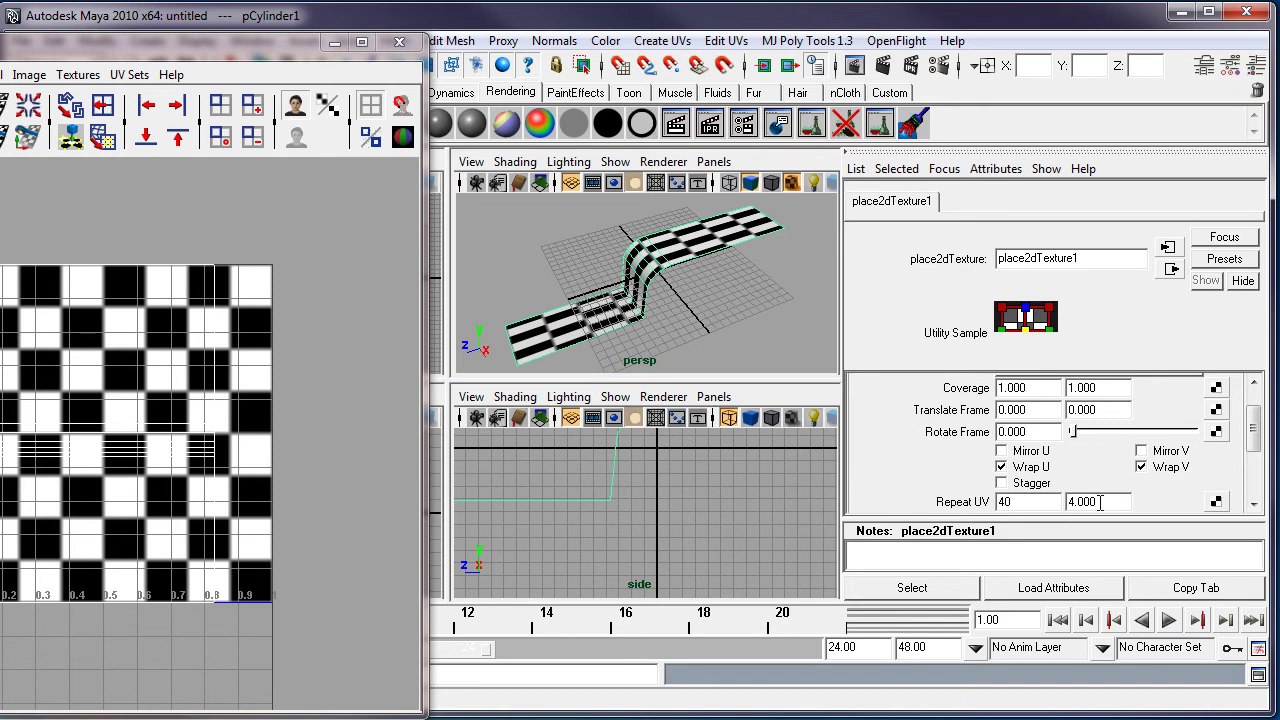
pyautogui.press('Tab')
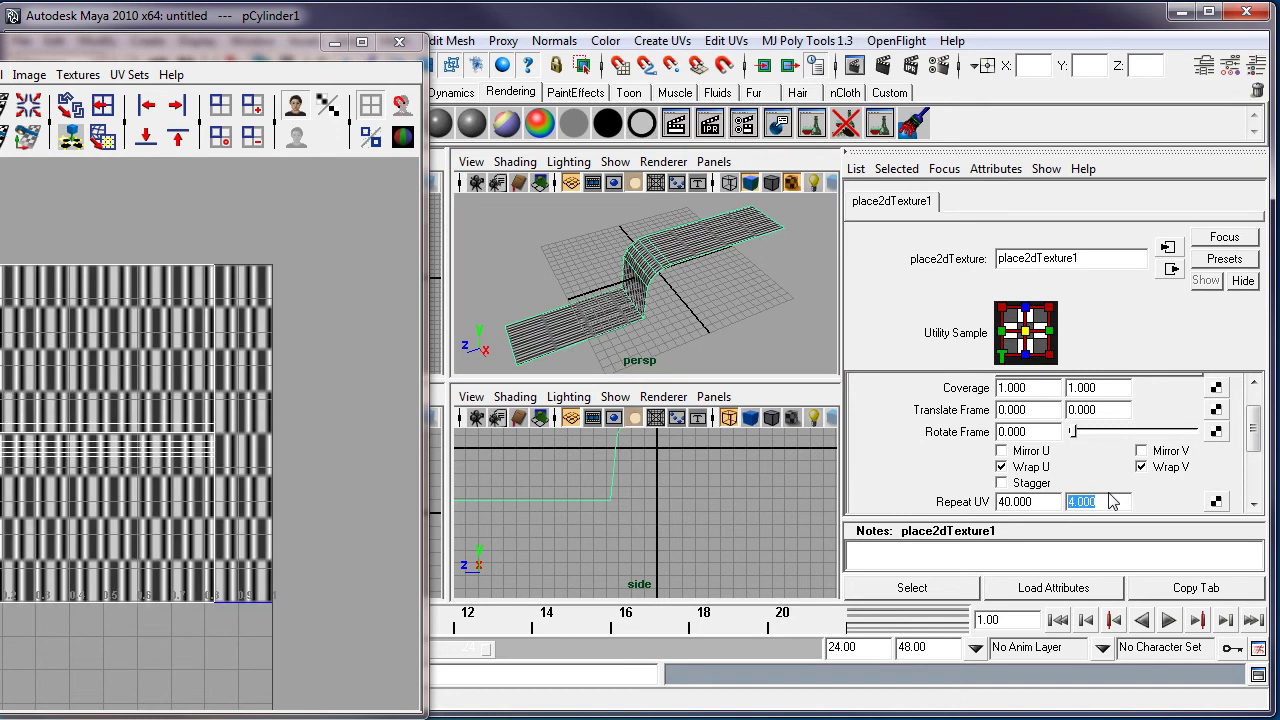
pyautogui.write('40')
pyautogui.press('Return')
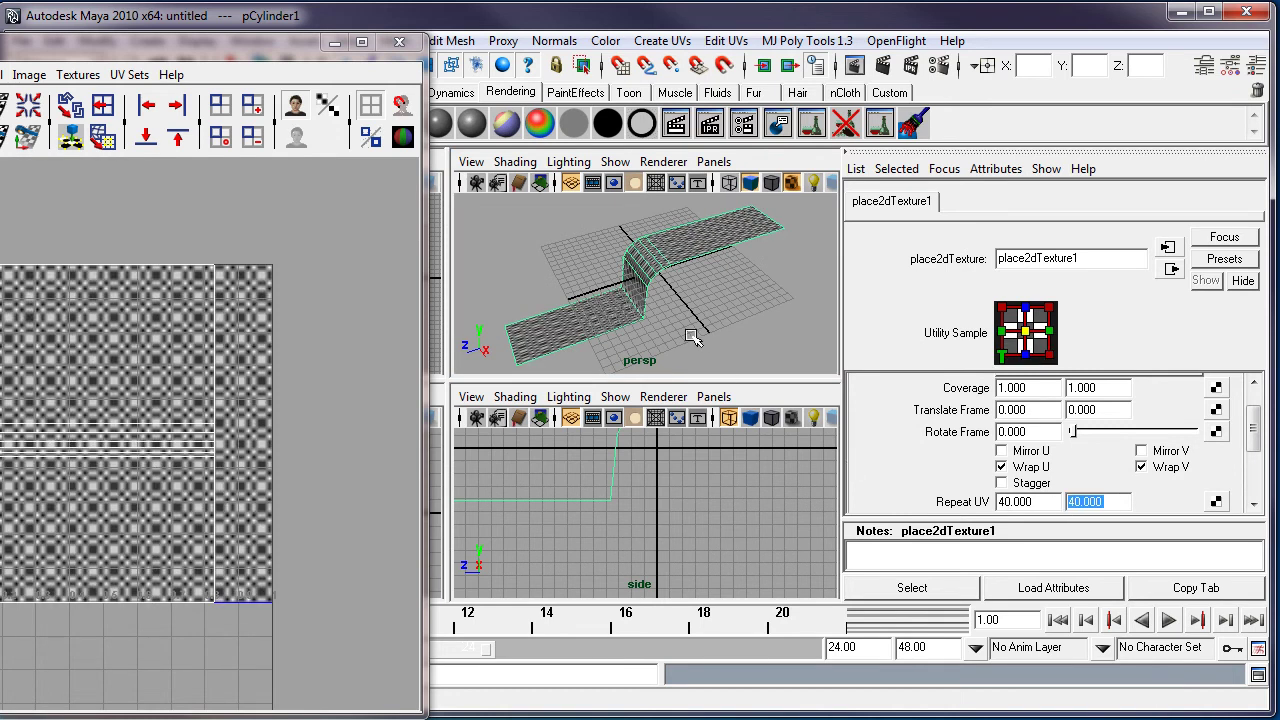
pyautogui.write('10')
pyautogui.write('1')
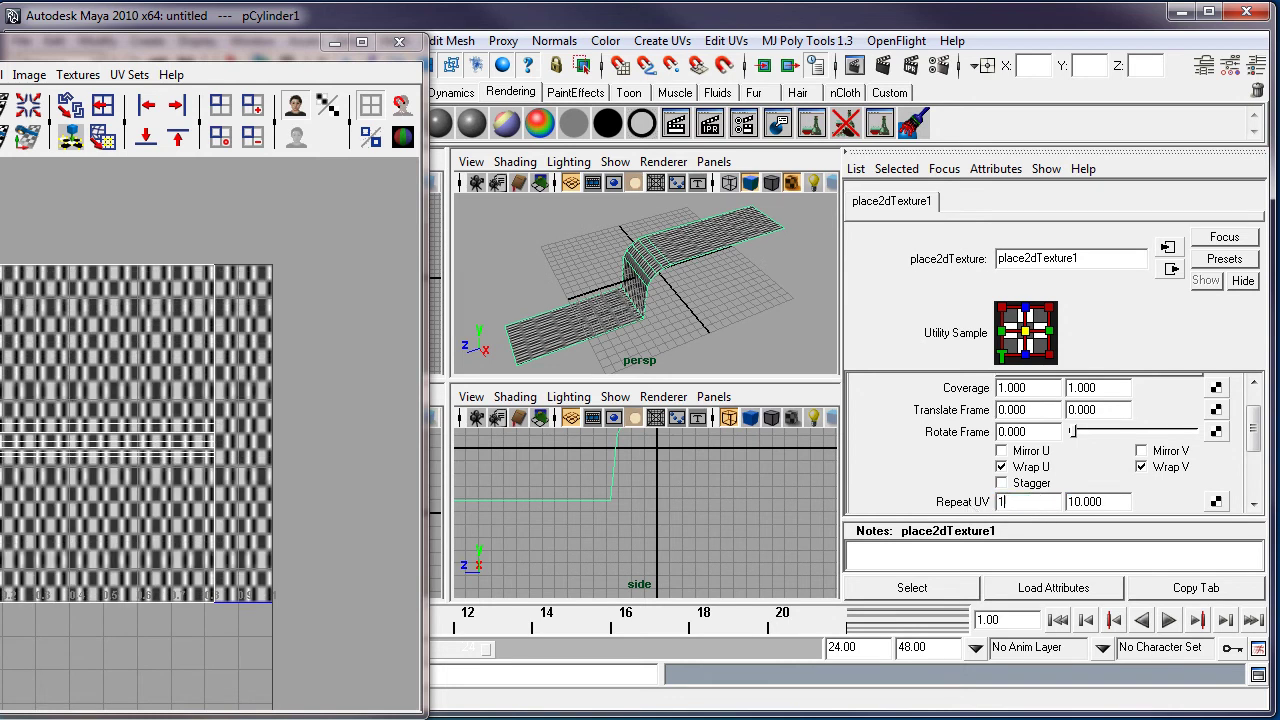
pyautogui.write('0')
pyautogui.click(1025, 483)
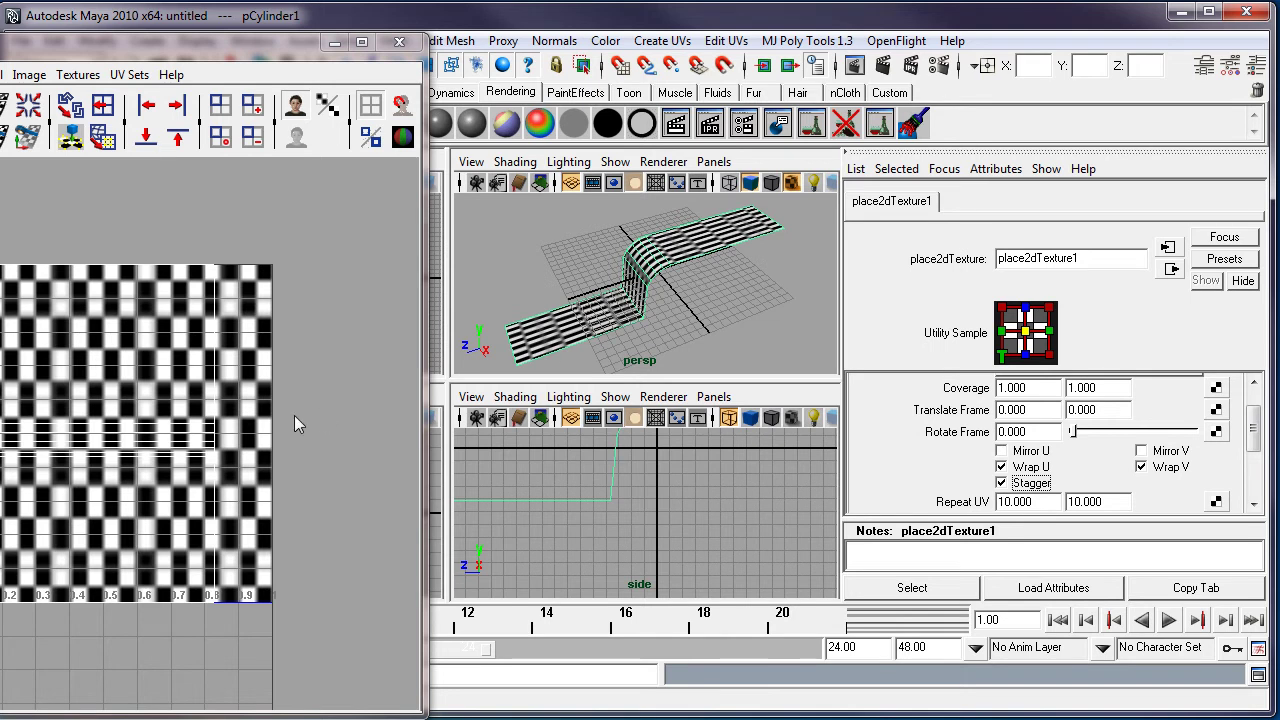
# Select all the strip's UVs and scale them inward along X into a narrow column.
pyautogui.rightClick(210, 437)
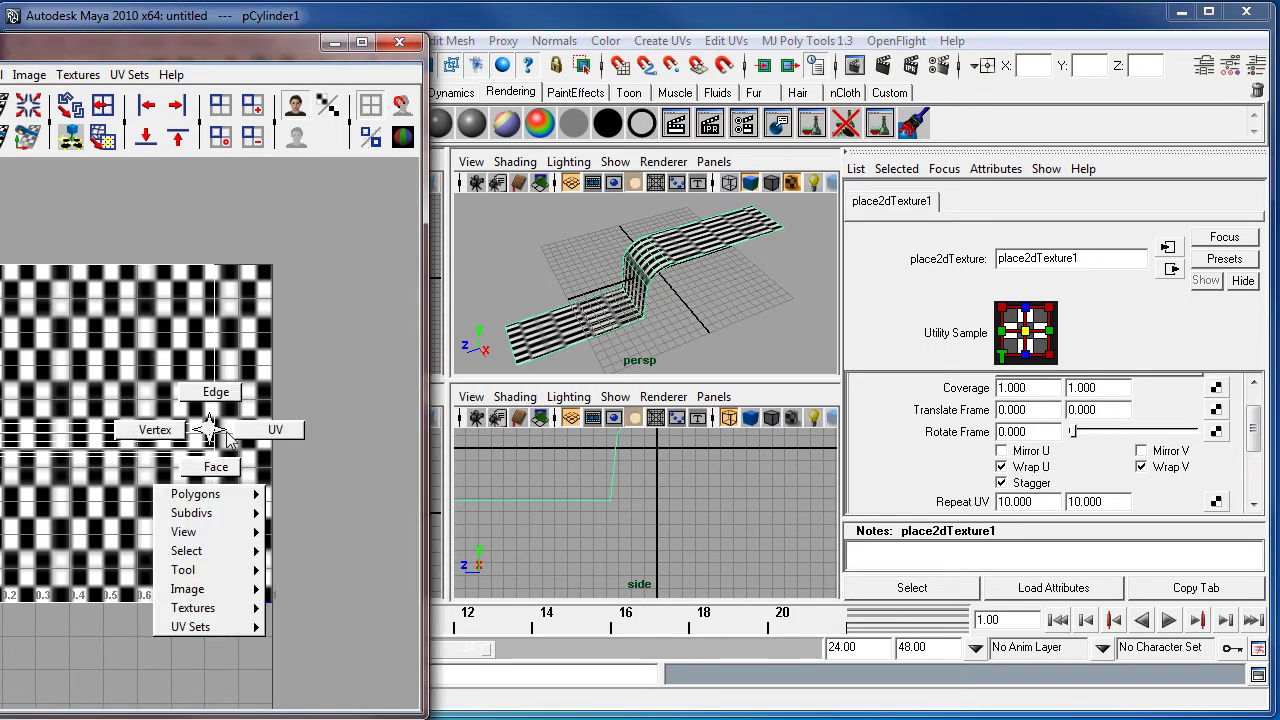
pyautogui.moveTo(2, 232); pyautogui.dragTo(289, 640)
pyautogui.moveTo(133, 50); pyautogui.dragTo(241, 40)
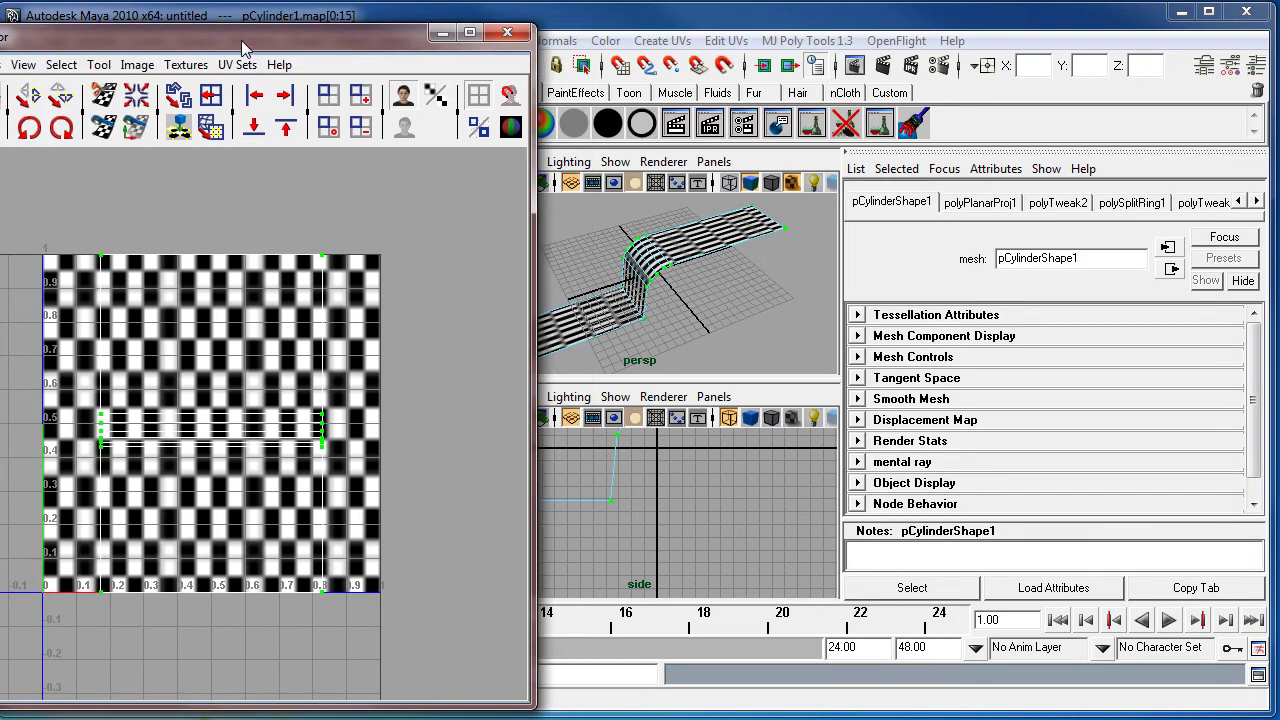
pyautogui.moveTo(268, 443); pyautogui.dragTo(329, 436, button='right')
pyautogui.moveTo(71, 205); pyautogui.dragTo(412, 649)
pyautogui.press('r')
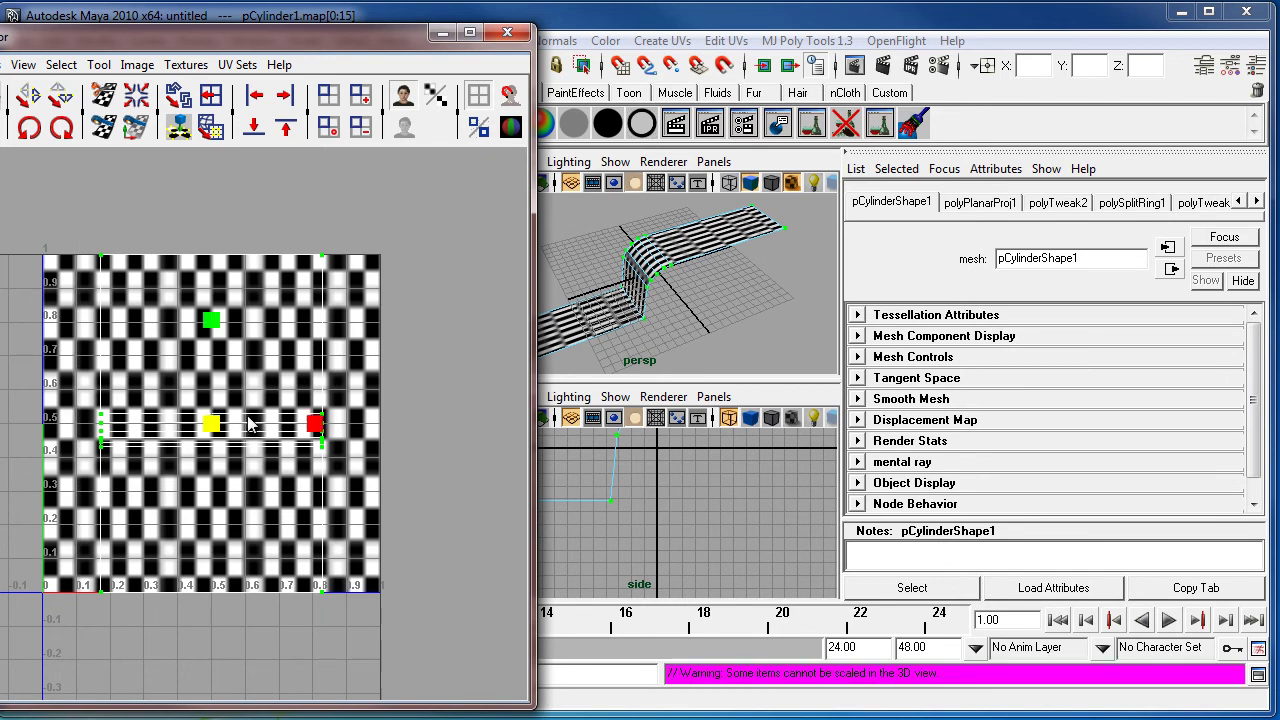
pyautogui.moveTo(317, 421); pyautogui.dragTo(226, 424)
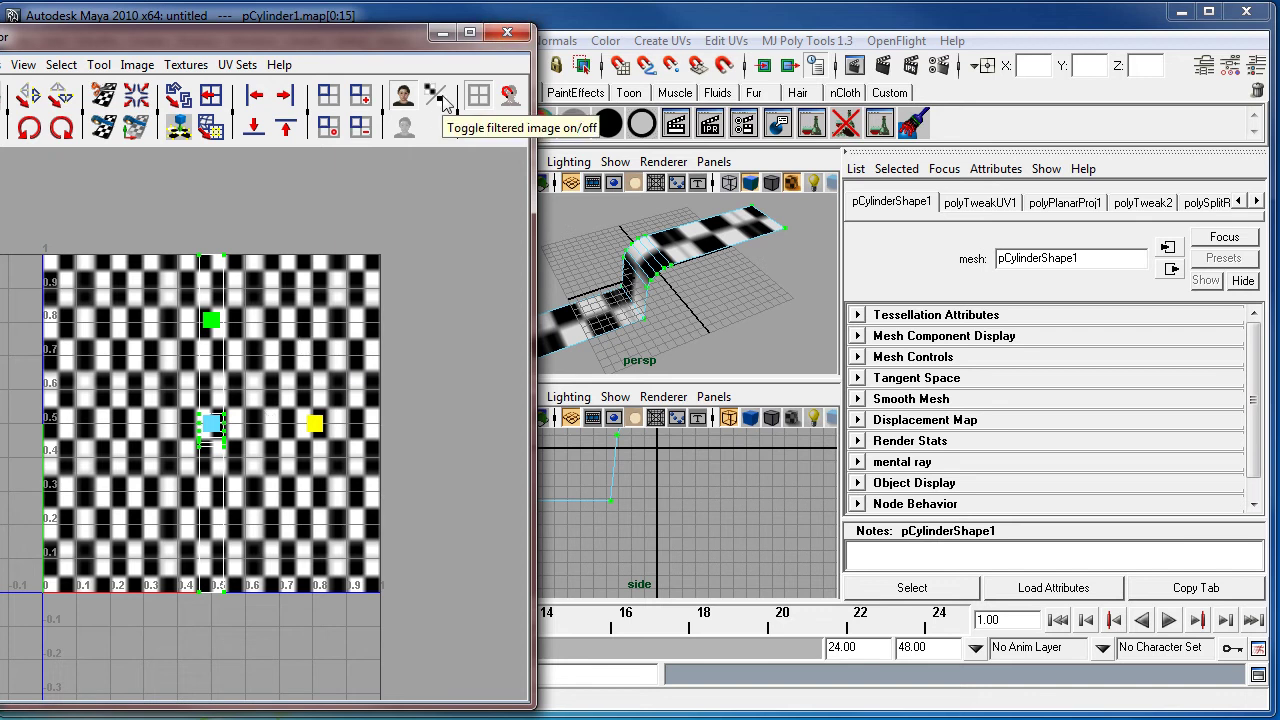
# Minimize the UV editor and show the polyPlanarProj1 projection settings.
pyautogui.click(443, 35)
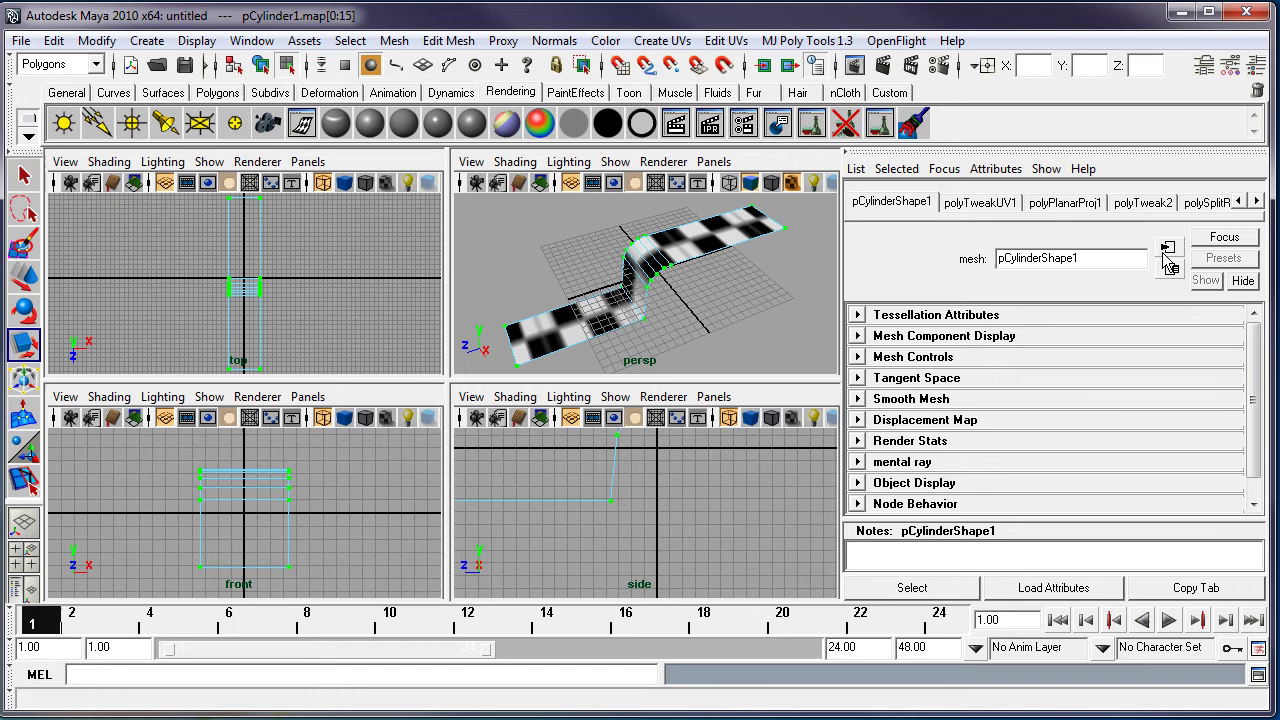
pyautogui.click(1000, 204)
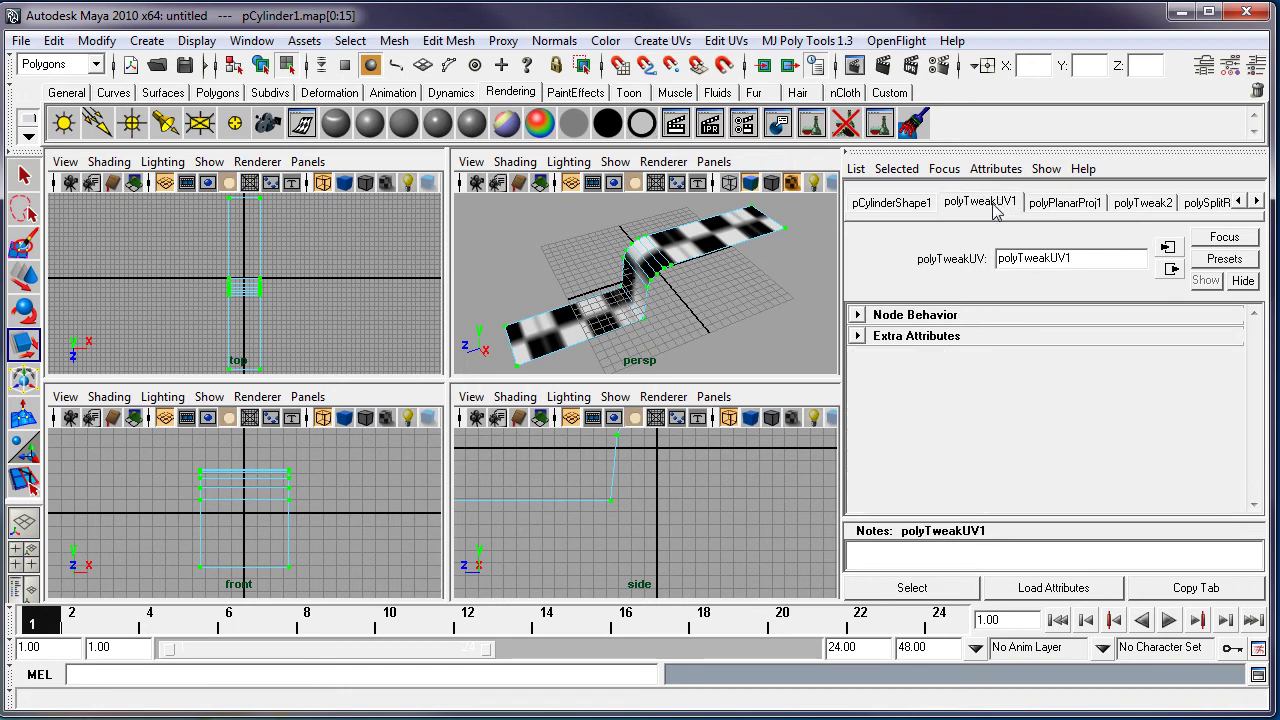
pyautogui.click(912, 204)
pyautogui.click(1083, 203)
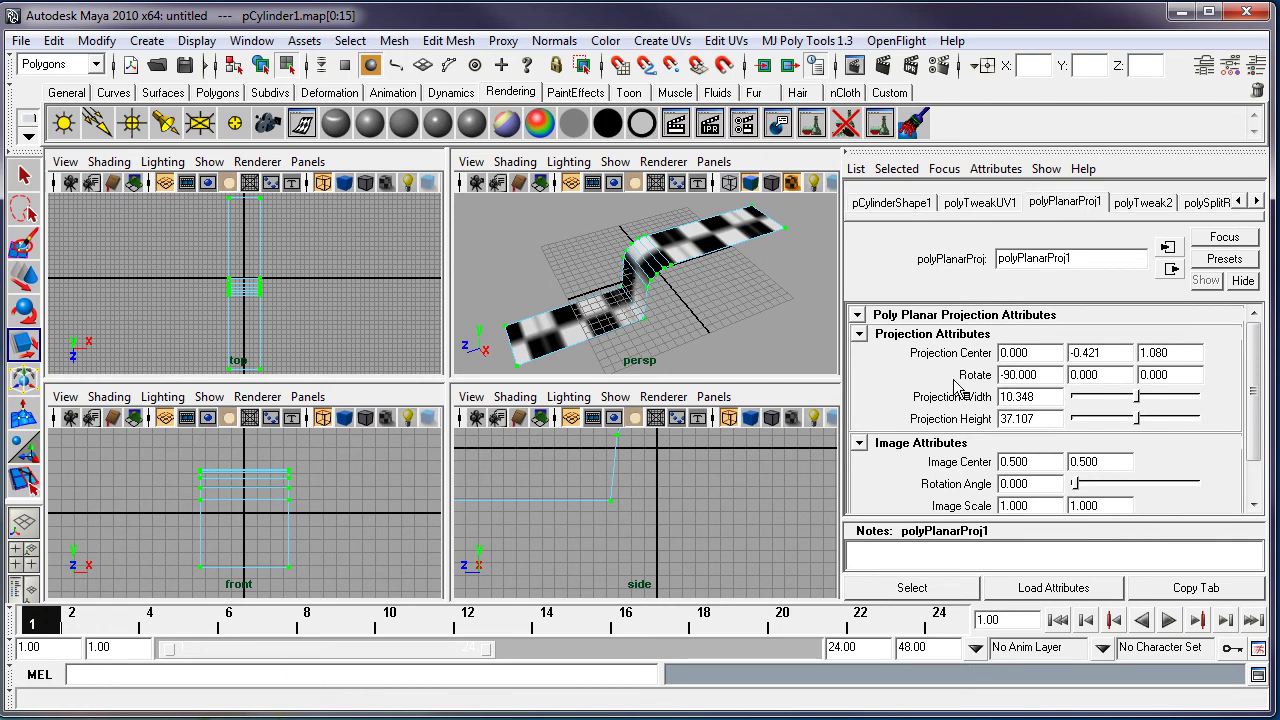
# Try 30° Y and Z projection rotations, then return both to 0 (rotation -90, 0, 0).
pyautogui.doubleClick(1100, 374)
pyautogui.write('30')
pyautogui.click(1174, 374)
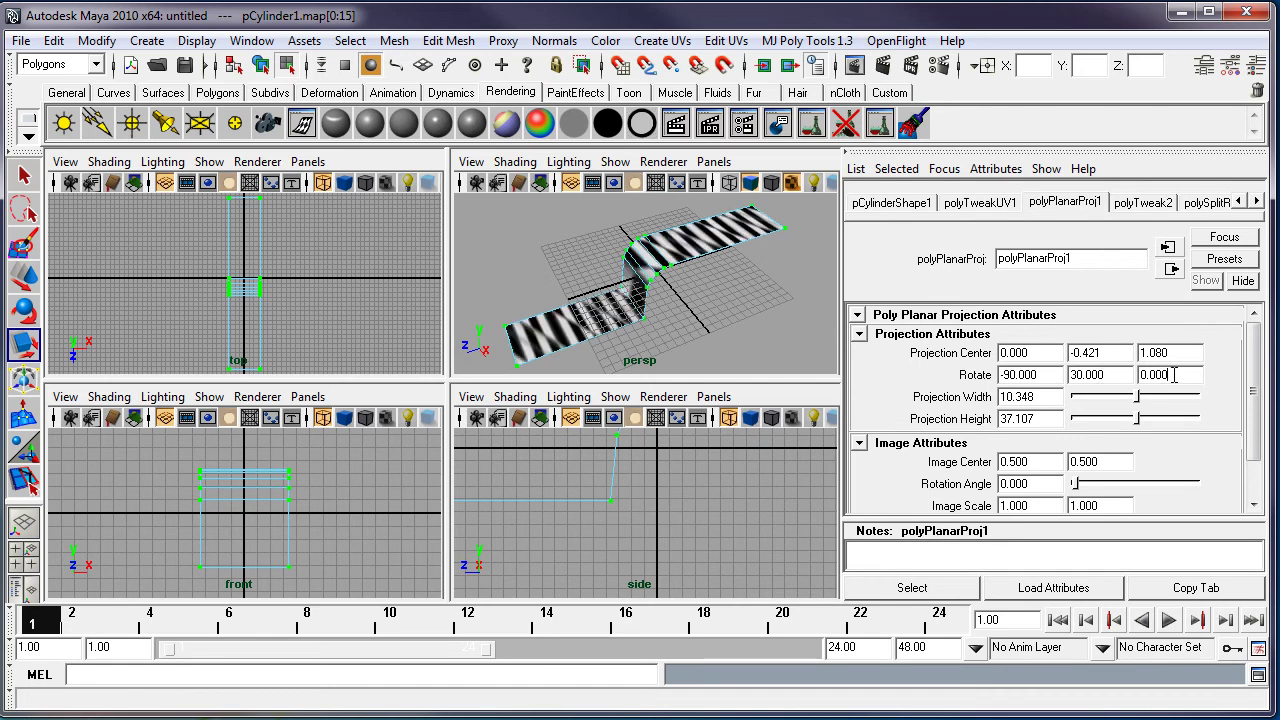
pyautogui.moveTo(1116, 374); pyautogui.dragTo(1020, 374)
pyautogui.write('0')
pyautogui.press('Tab')
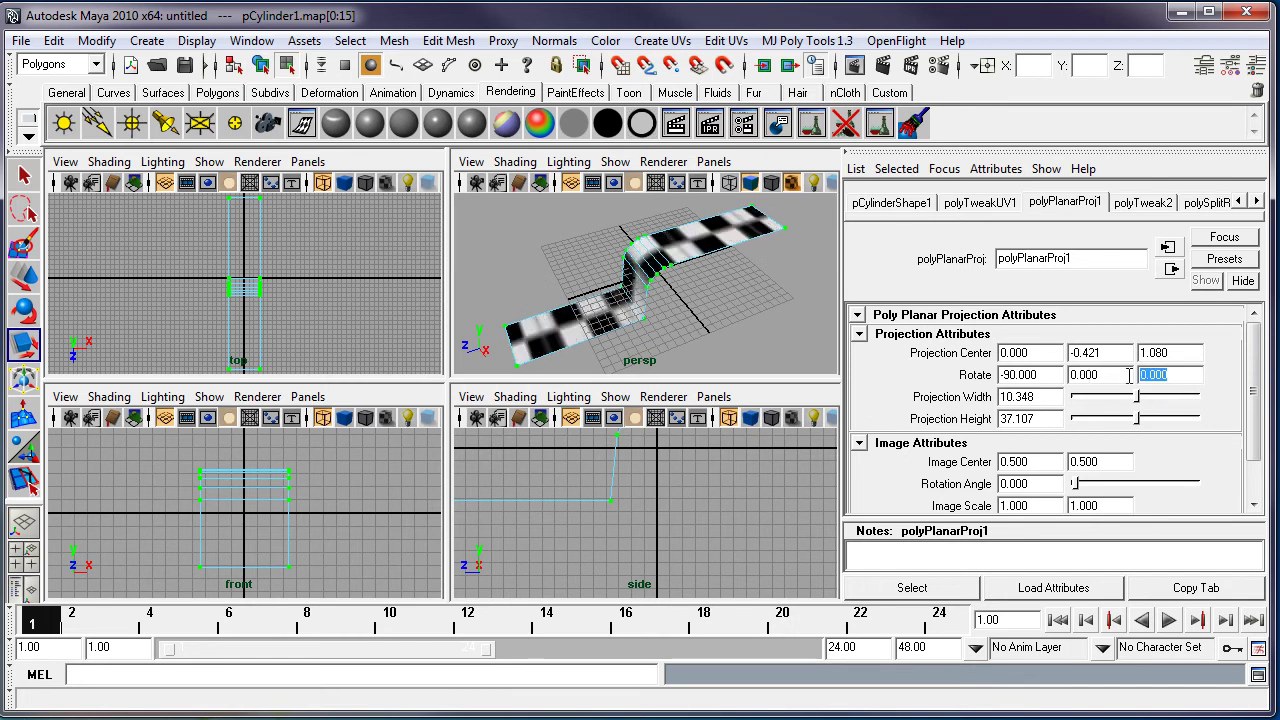
pyautogui.write('30')
pyautogui.press('Return')
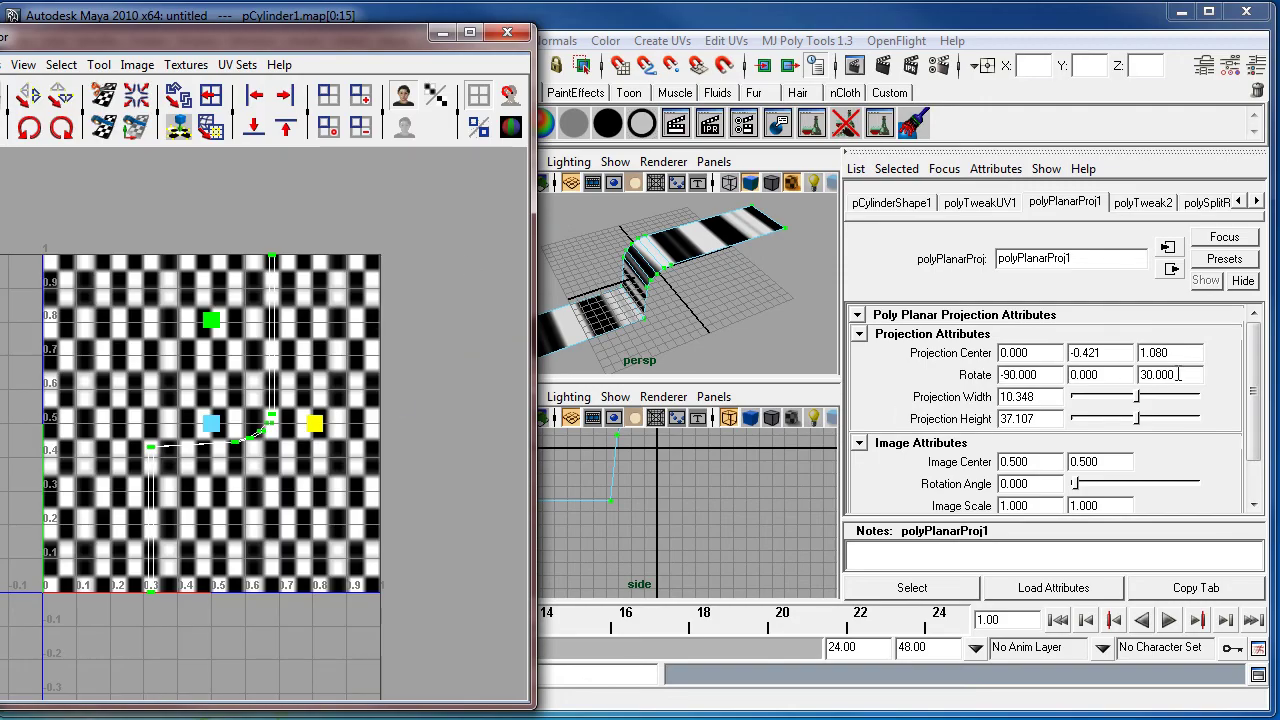
pyautogui.click(1155, 374)
pyautogui.press('Return')
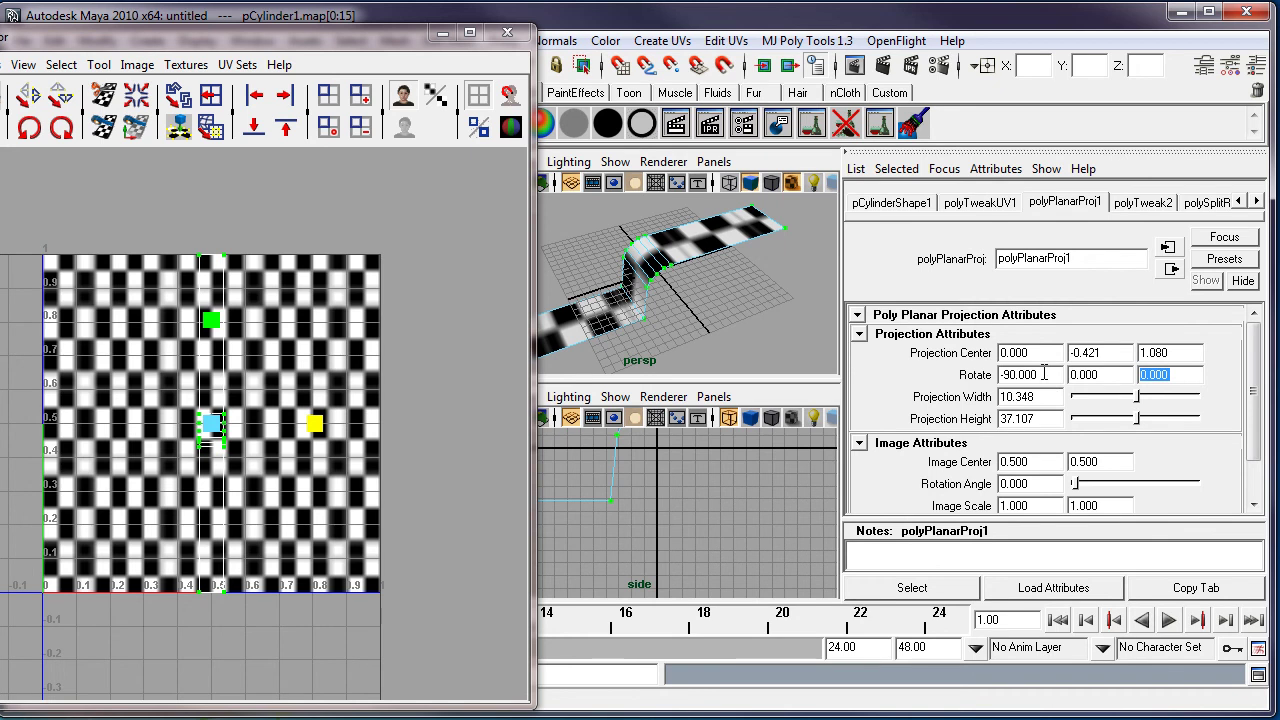
# Set the projection's Rotate X to -30 and orbit to inspect the strip.
pyautogui.moveTo(1044, 374); pyautogui.dragTo(1006, 374)
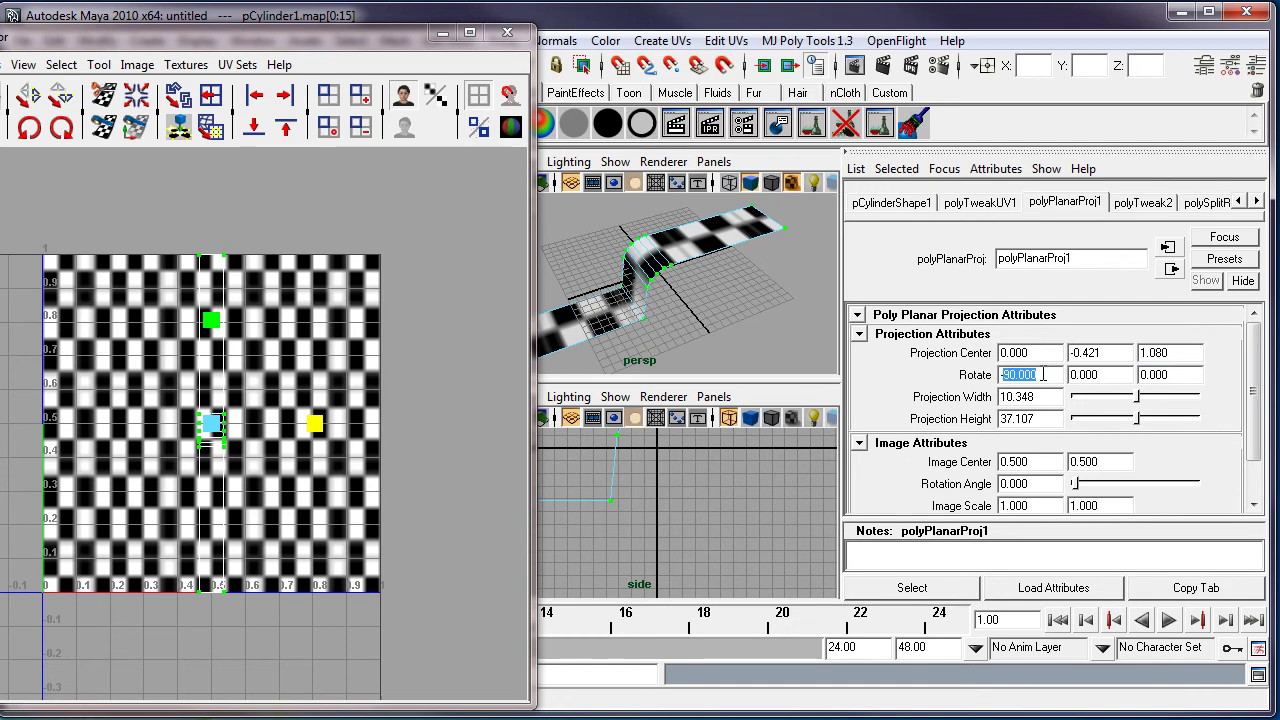
pyautogui.write('-30')
pyautogui.press('Return')
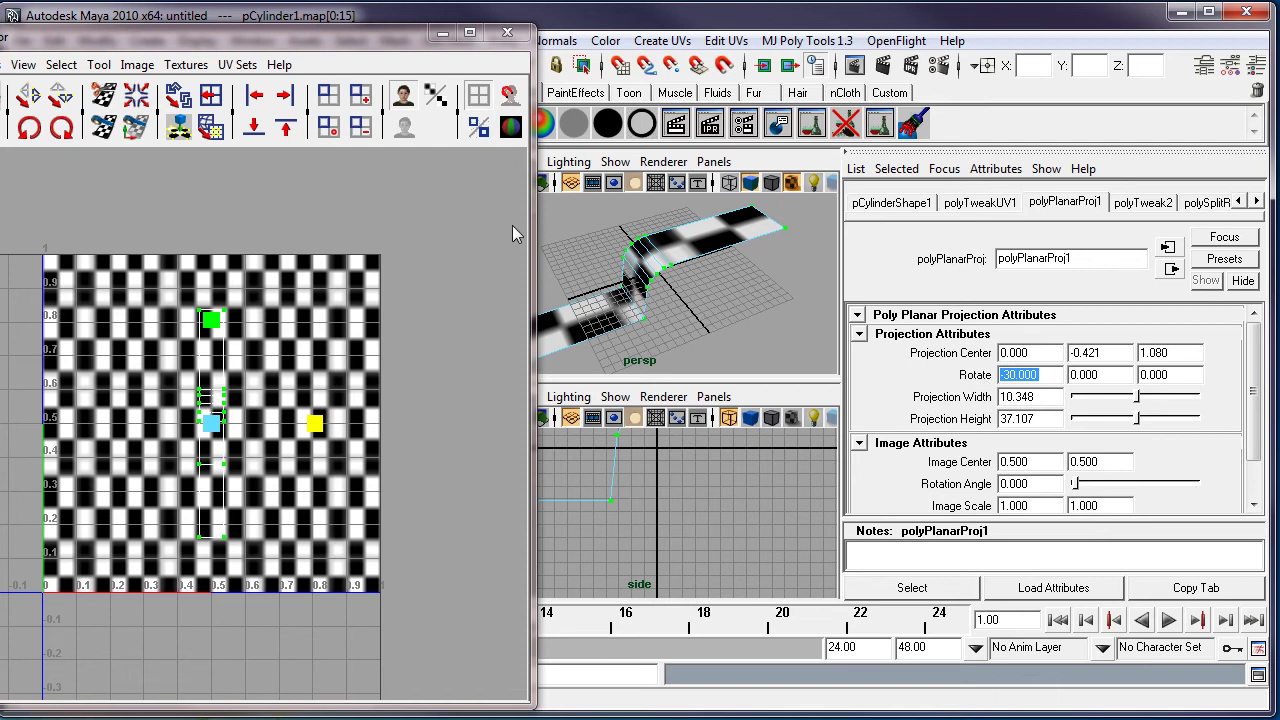
pyautogui.moveTo(366, 28); pyautogui.dragTo(279, 28)
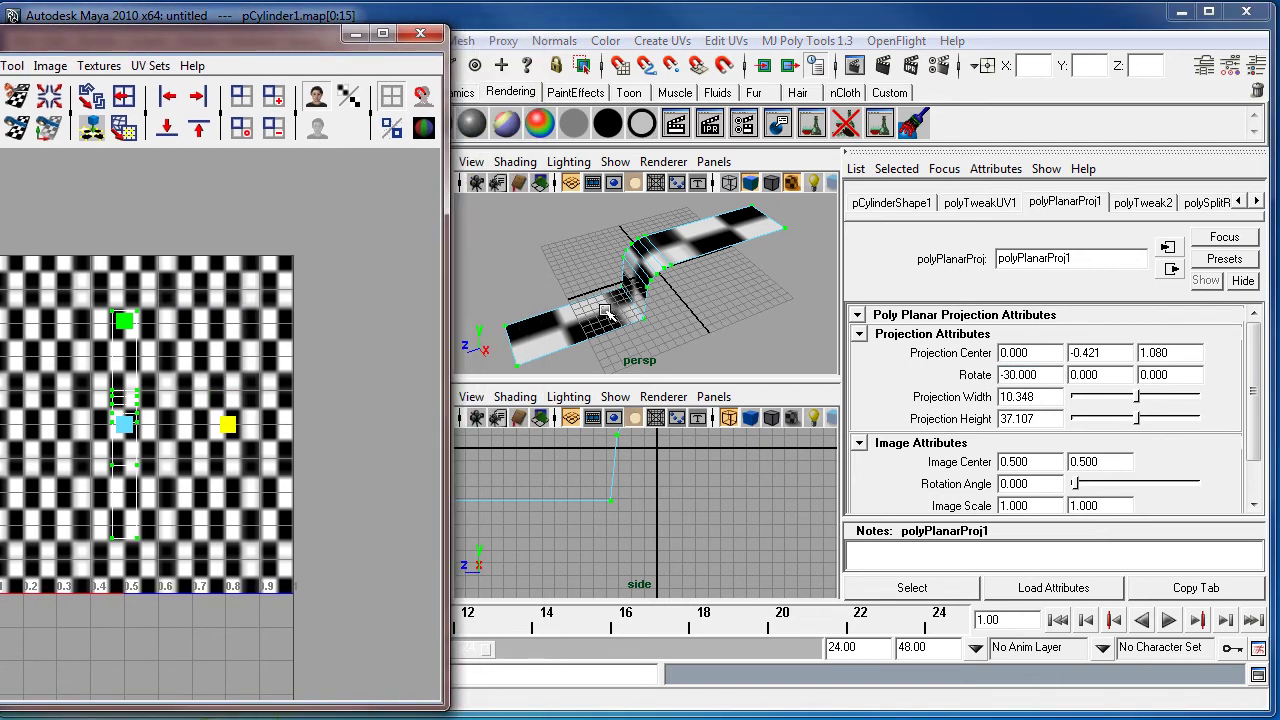
pyautogui.keyDown('alt'); pyautogui.moveTo(606, 312); pyautogui.dragTo(690, 305); pyautogui.keyUp('alt')
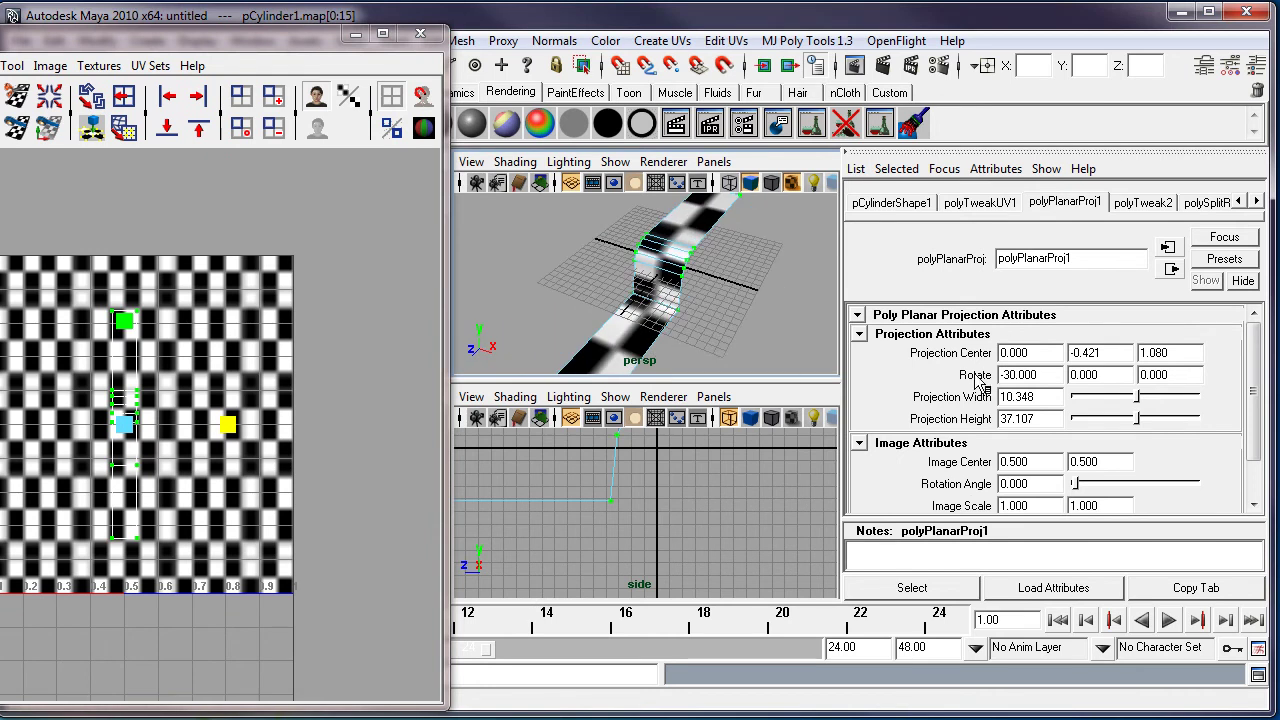
pyautogui.keyDown('alt'); pyautogui.moveTo(736, 324); pyautogui.dragTo(656, 306); pyautogui.keyUp('alt')
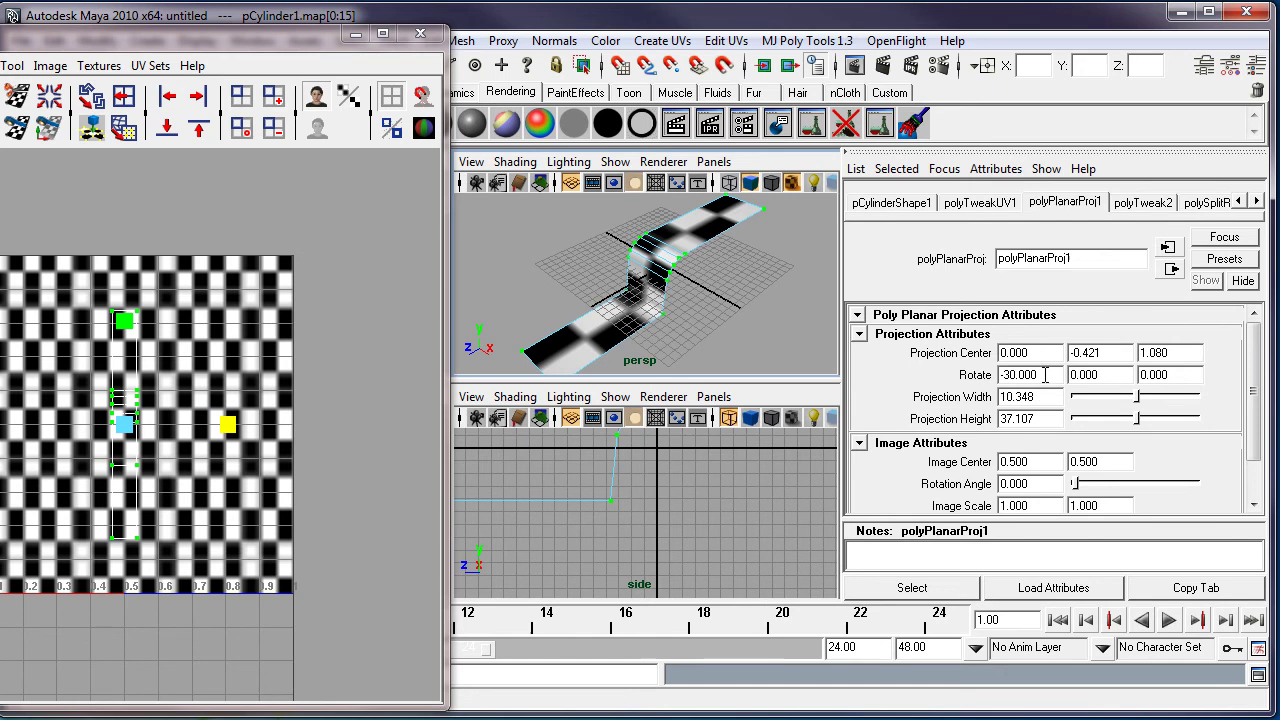
# Change Rotate X to -45 and check how the checker falls across the strip.
pyautogui.moveTo(1045, 374); pyautogui.dragTo(1002, 376)
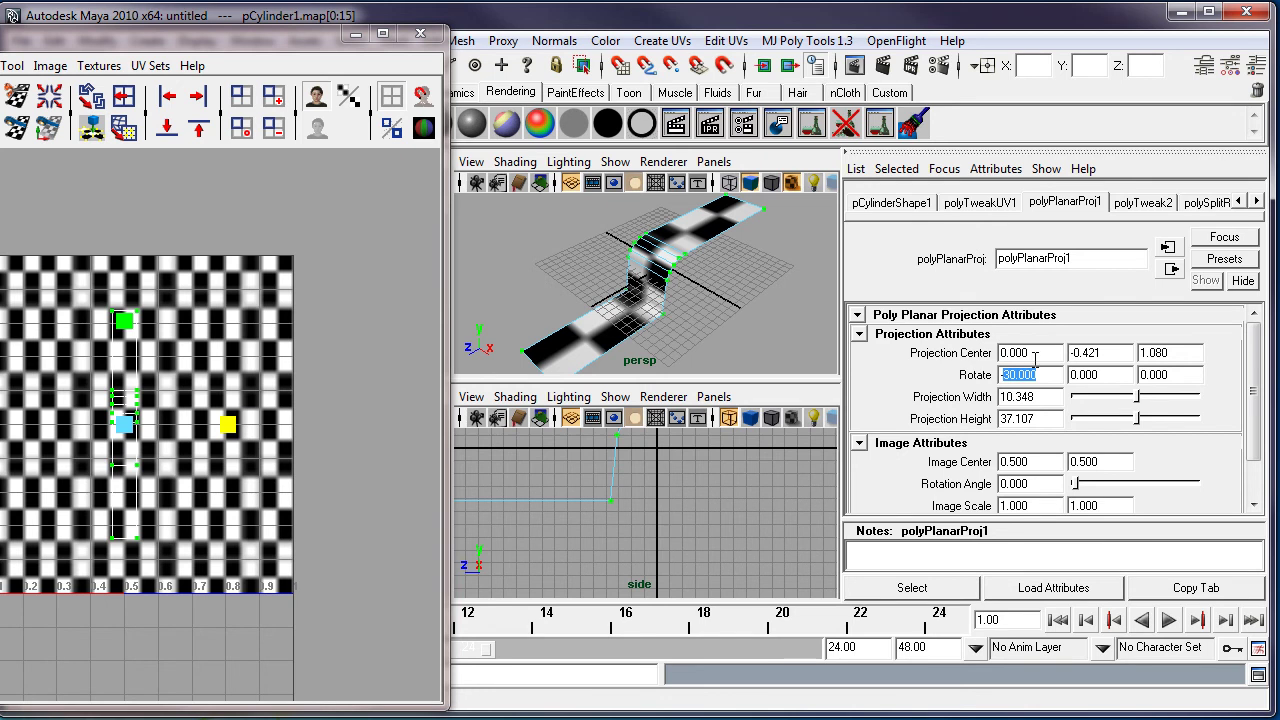
pyautogui.write('-45')
pyautogui.press('Return')
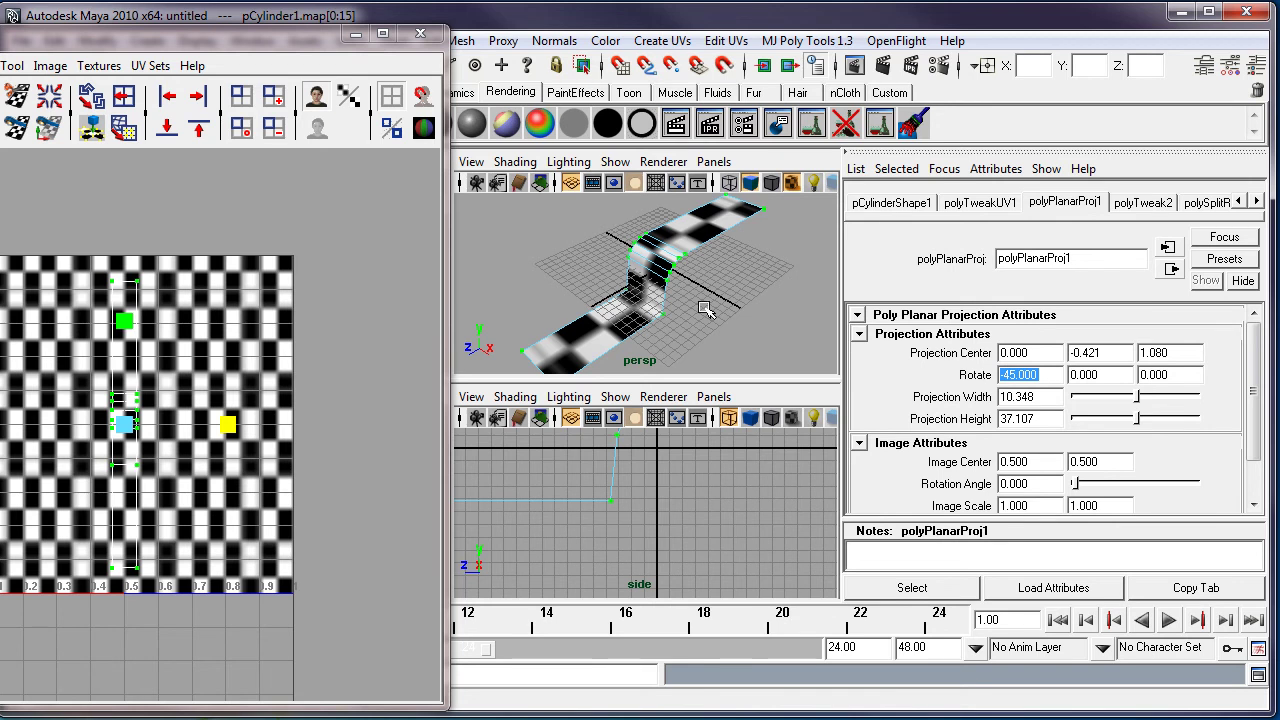
pyautogui.moveTo(712, 305)
pyautogui.keyDown('alt'); pyautogui.mouseDown()
pyautogui.moveTo(724, 333)
pyautogui.moveTo(727, 308)
pyautogui.mouseUp(); pyautogui.keyUp('alt')
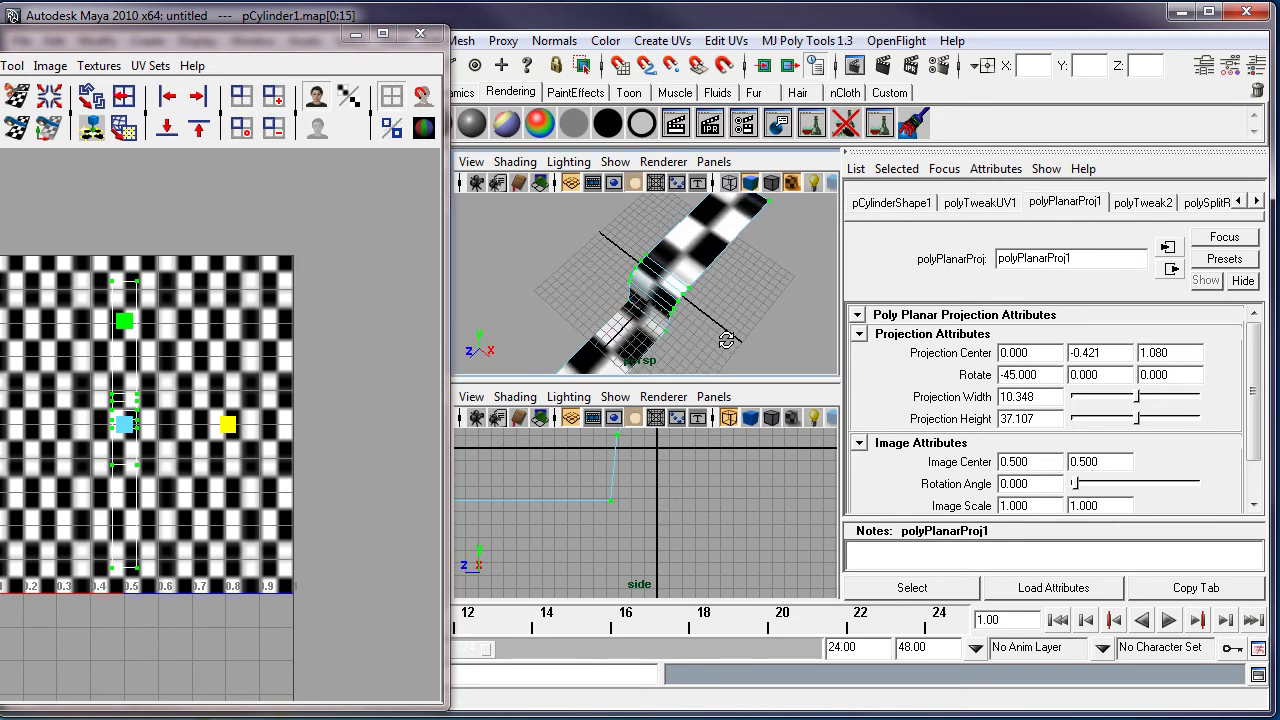
pyautogui.moveTo(125, 325)
pyautogui.mouseDown()
pyautogui.moveTo(125, 308)
pyautogui.moveTo(125, 320)
pyautogui.mouseUp()
pyautogui.keyDown('alt'); pyautogui.moveTo(705, 285); pyautogui.dragTo(620, 296); pyautogui.keyUp('alt')
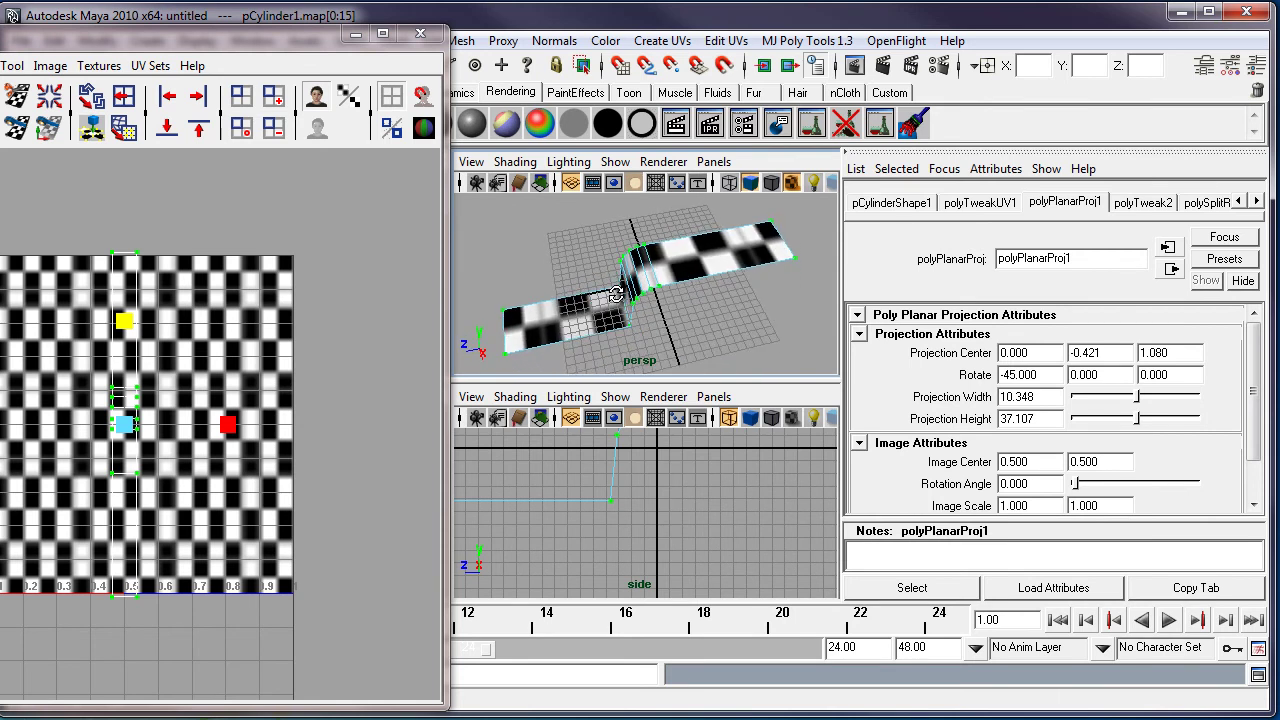
# In phongE1's Hardware Texturing section, set Texture resolution to Highest (256x256).
pyautogui.click(1258, 202)
pyautogui.click(1258, 202)
pyautogui.click(1258, 202)
pyautogui.click(1258, 202)
pyautogui.click(1258, 202)
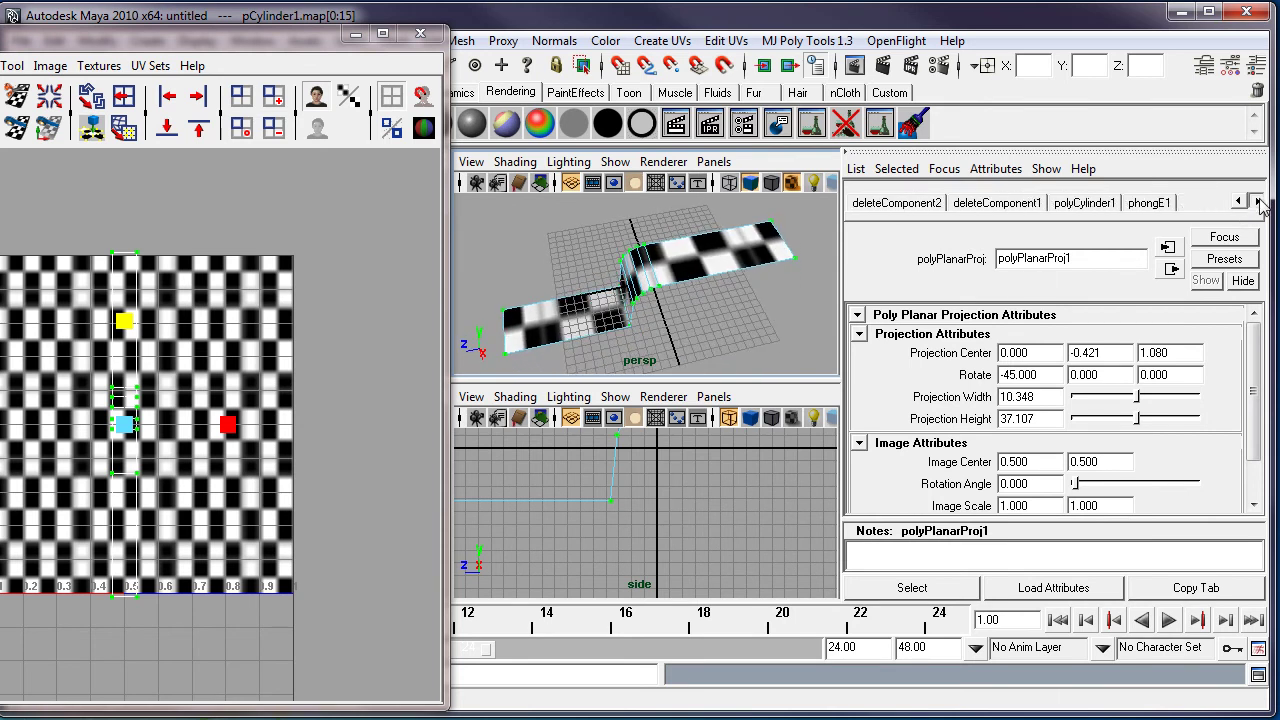
pyautogui.click(1148, 202)
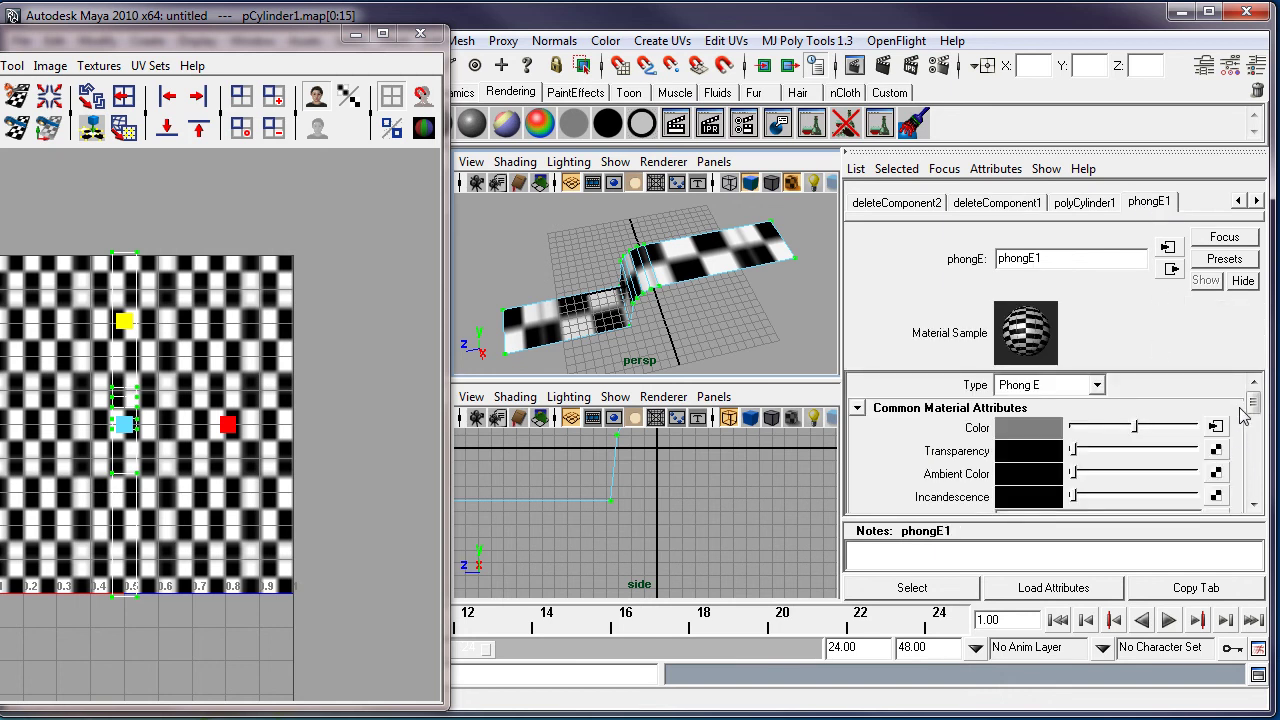
pyautogui.moveTo(1254, 403); pyautogui.dragTo(1256, 485)
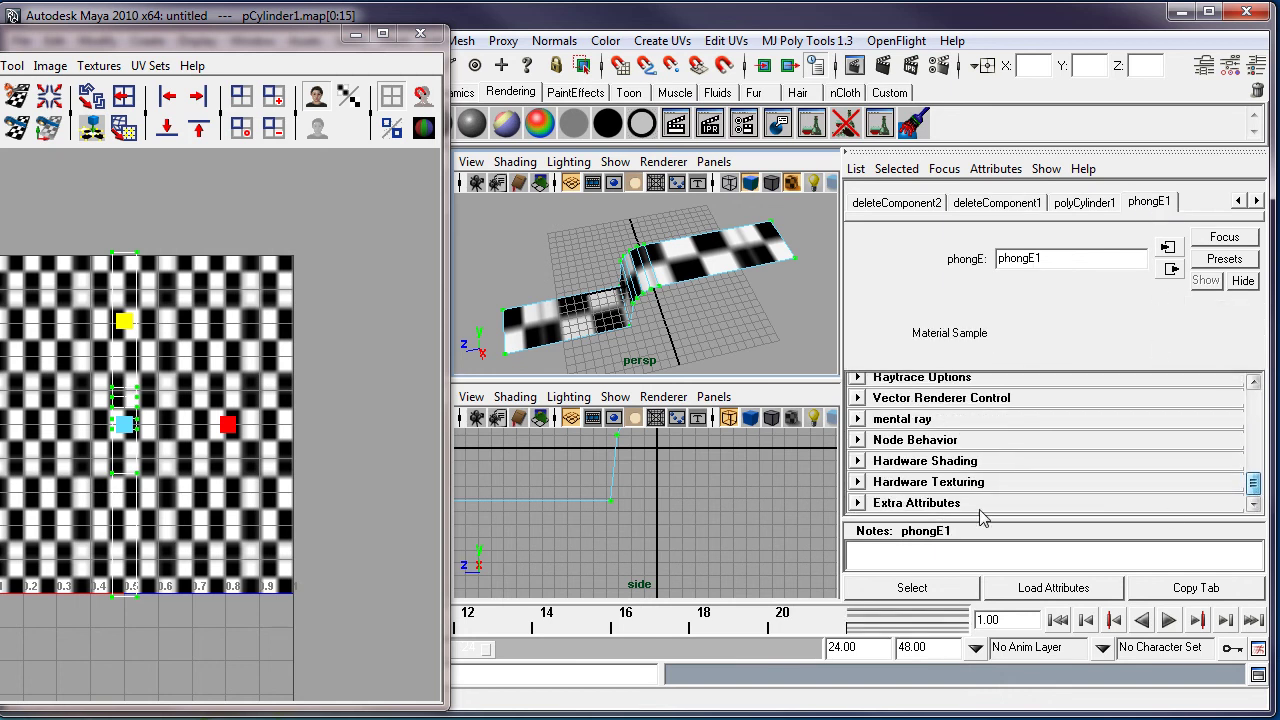
pyautogui.click(857, 482)
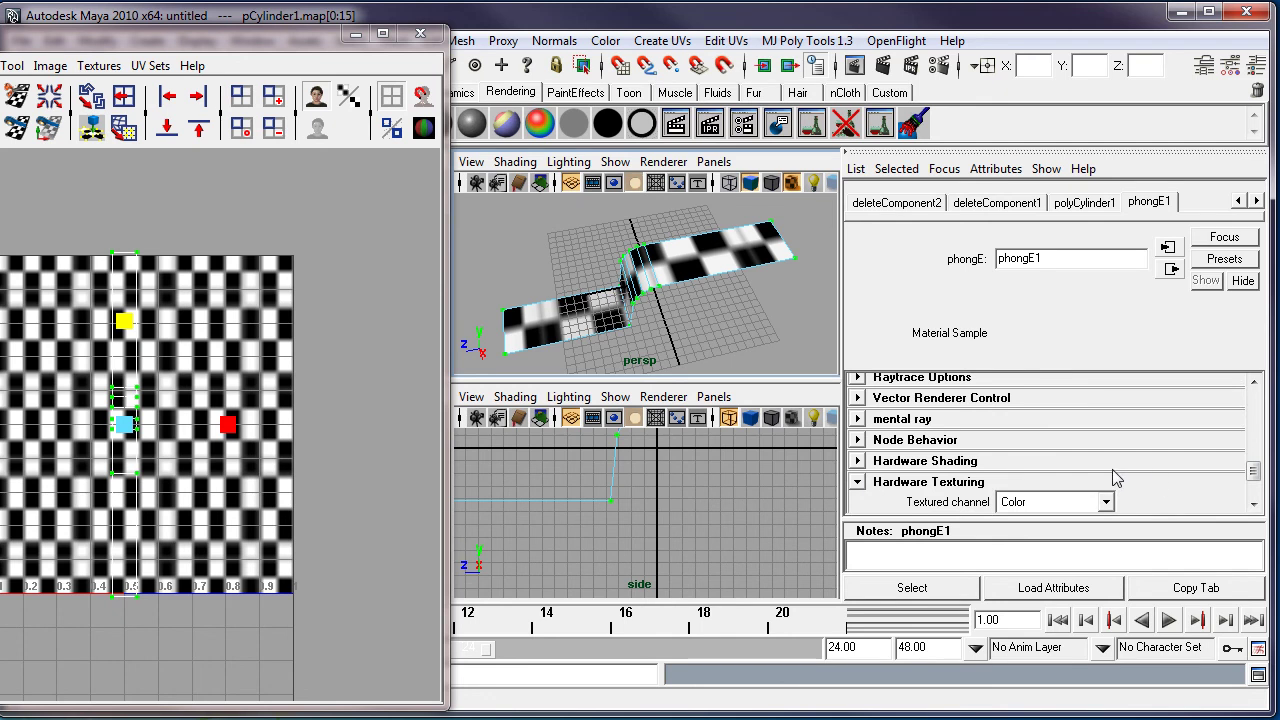
pyautogui.moveTo(1253, 471); pyautogui.dragTo(1253, 486)
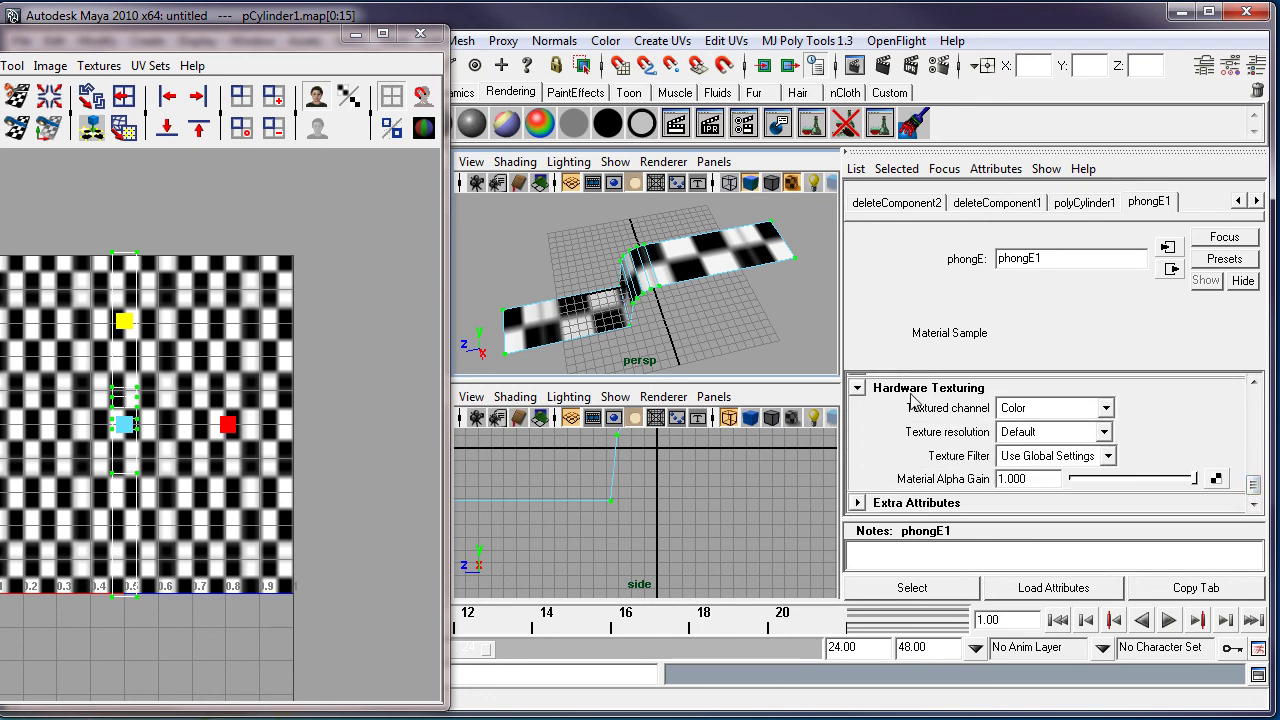
pyautogui.click(1105, 434)
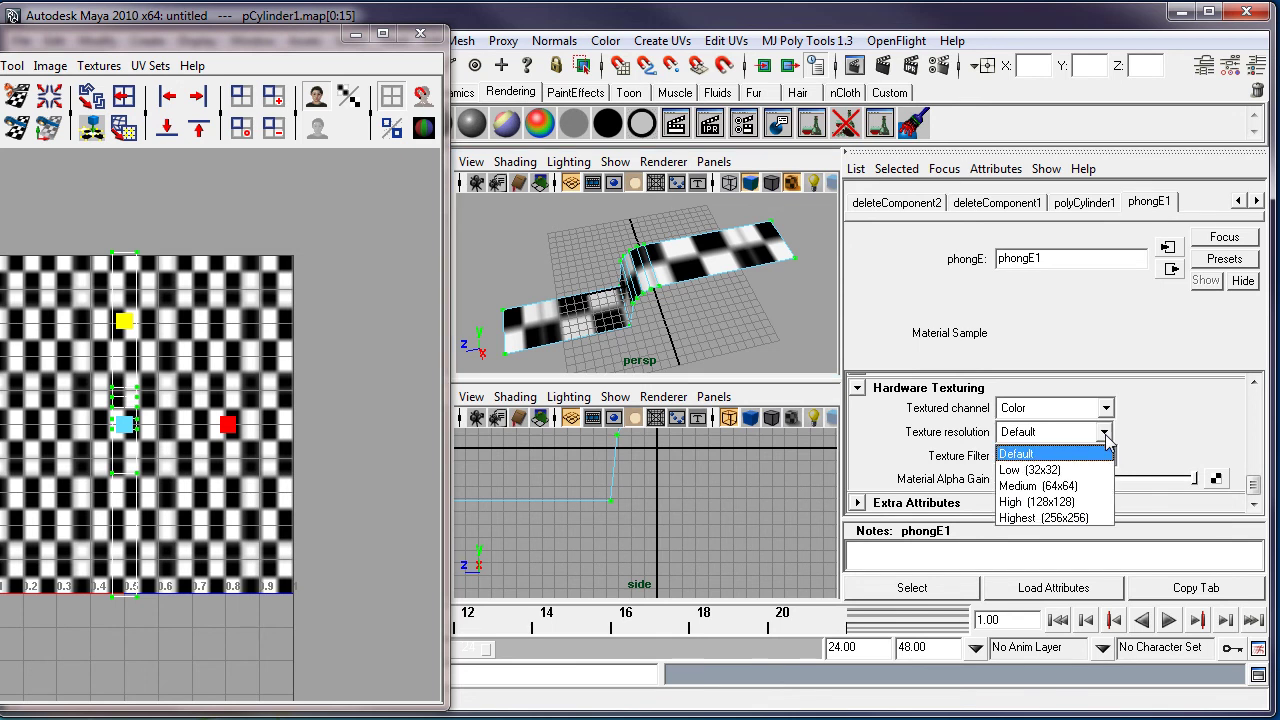
pyautogui.click(1057, 517)
pyautogui.keyDown('alt'); pyautogui.moveTo(722, 333); pyautogui.dragTo(642, 364); pyautogui.keyUp('alt')
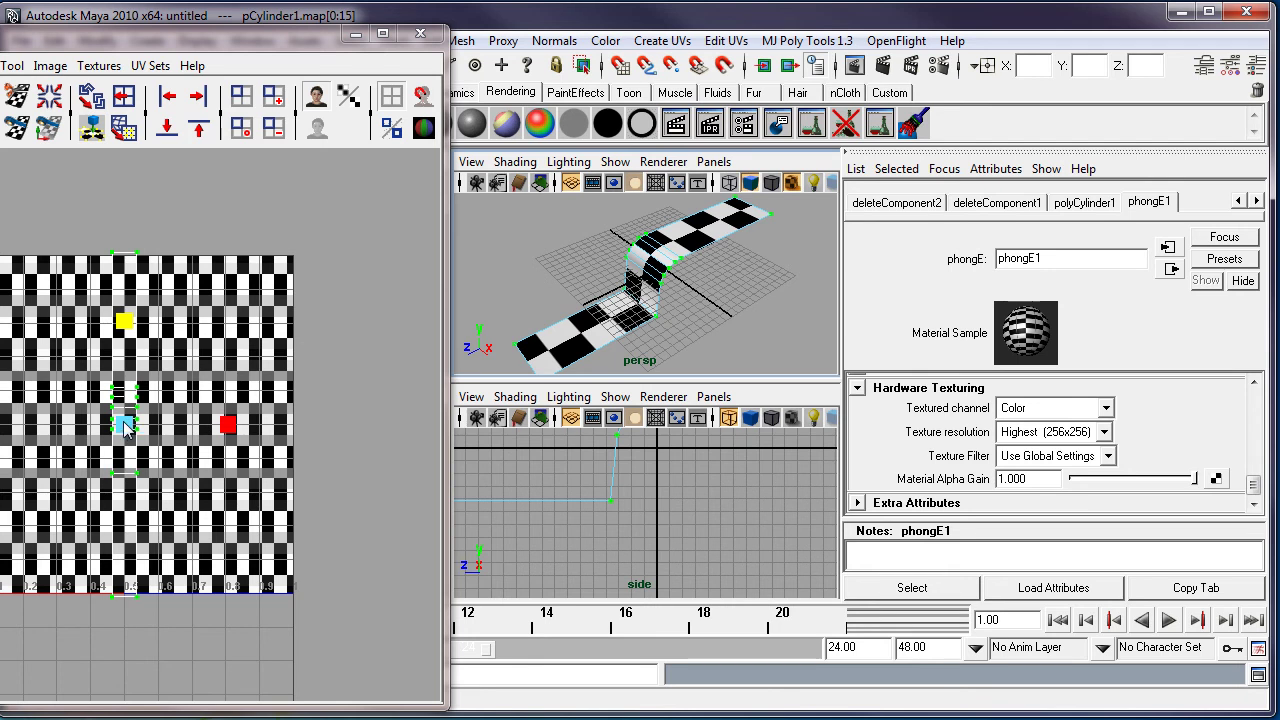
# Stretch the selected strip UVs vertically, then shift them down near the bottom of the UV square.
pyautogui.moveTo(122, 425); pyautogui.dragTo(47, 380)
pyautogui.press('w')
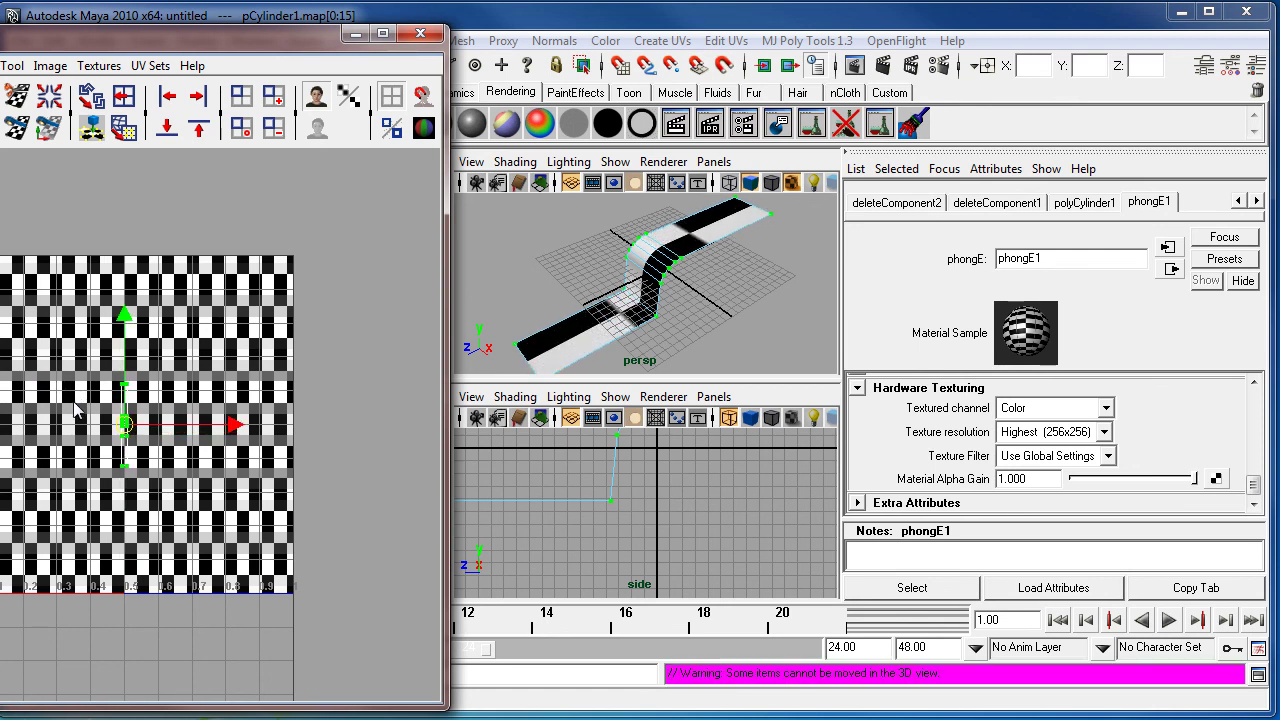
pyautogui.moveTo(127, 332); pyautogui.dragTo(127, 445)
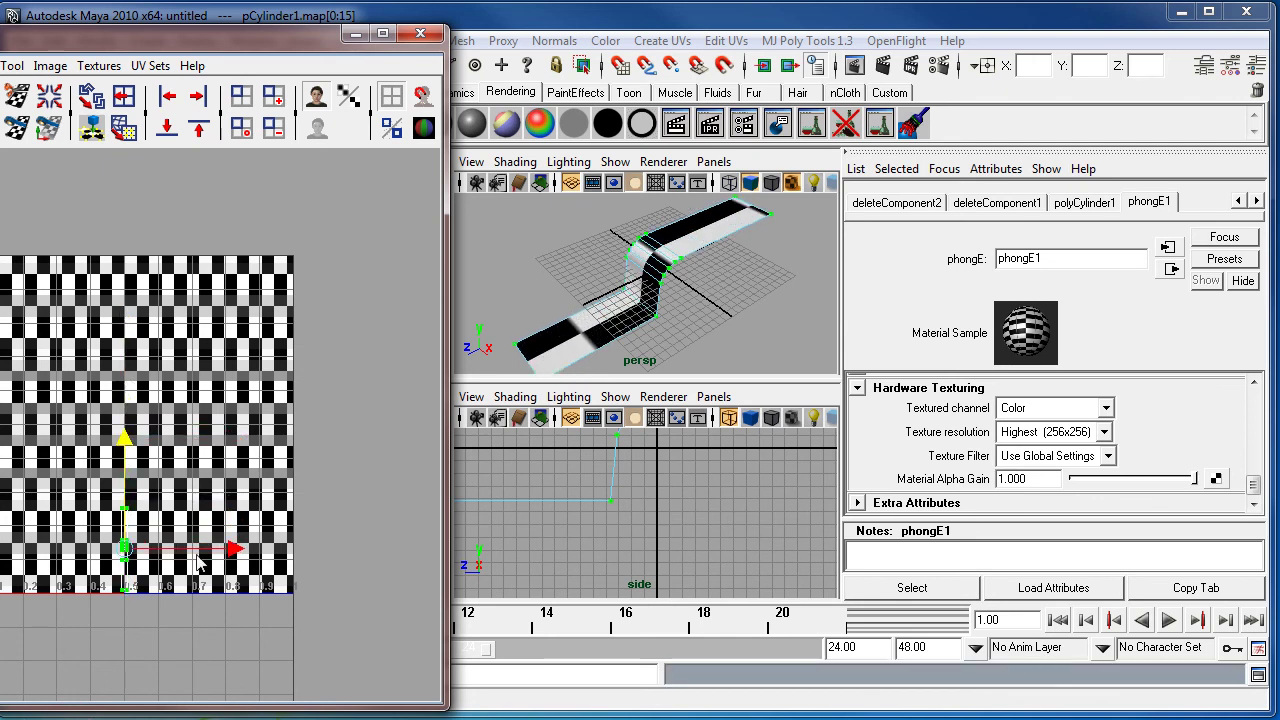
pyautogui.keyDown('alt'); pyautogui.moveTo(196, 570); pyautogui.dragTo(254, 320, button='right'); pyautogui.keyUp('alt')
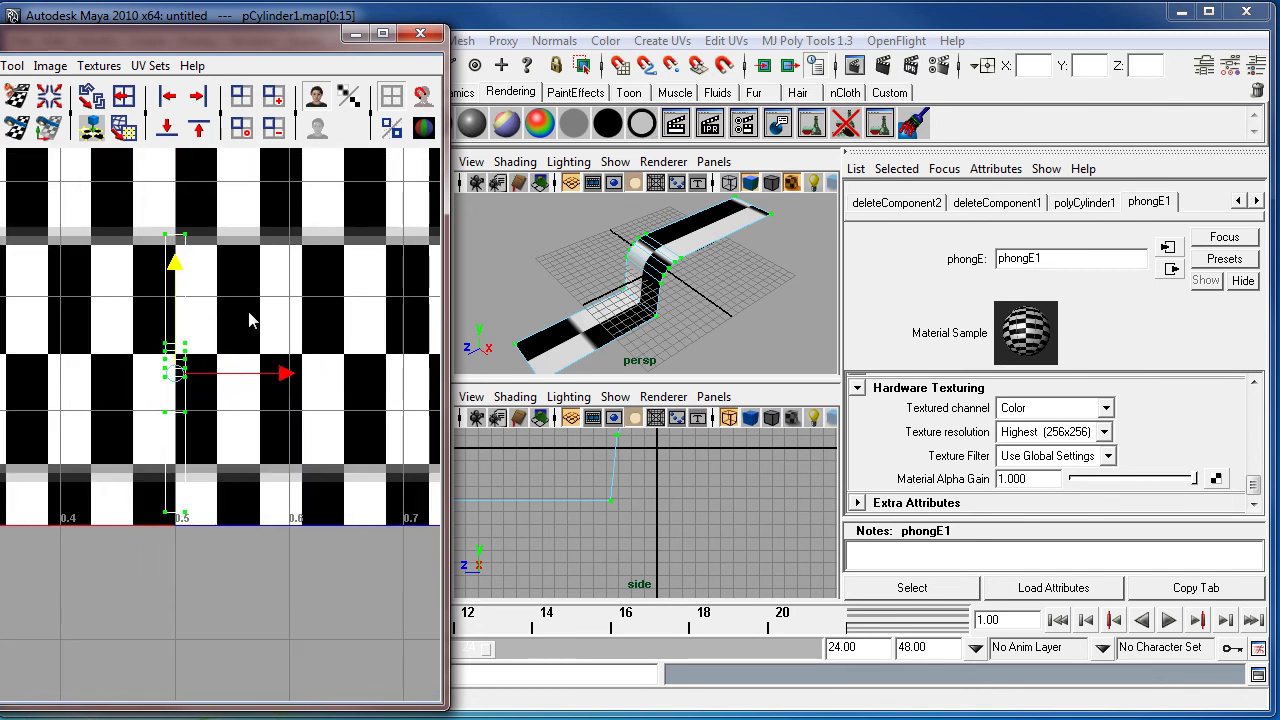
pyautogui.moveTo(176, 266); pyautogui.dragTo(175, 277)
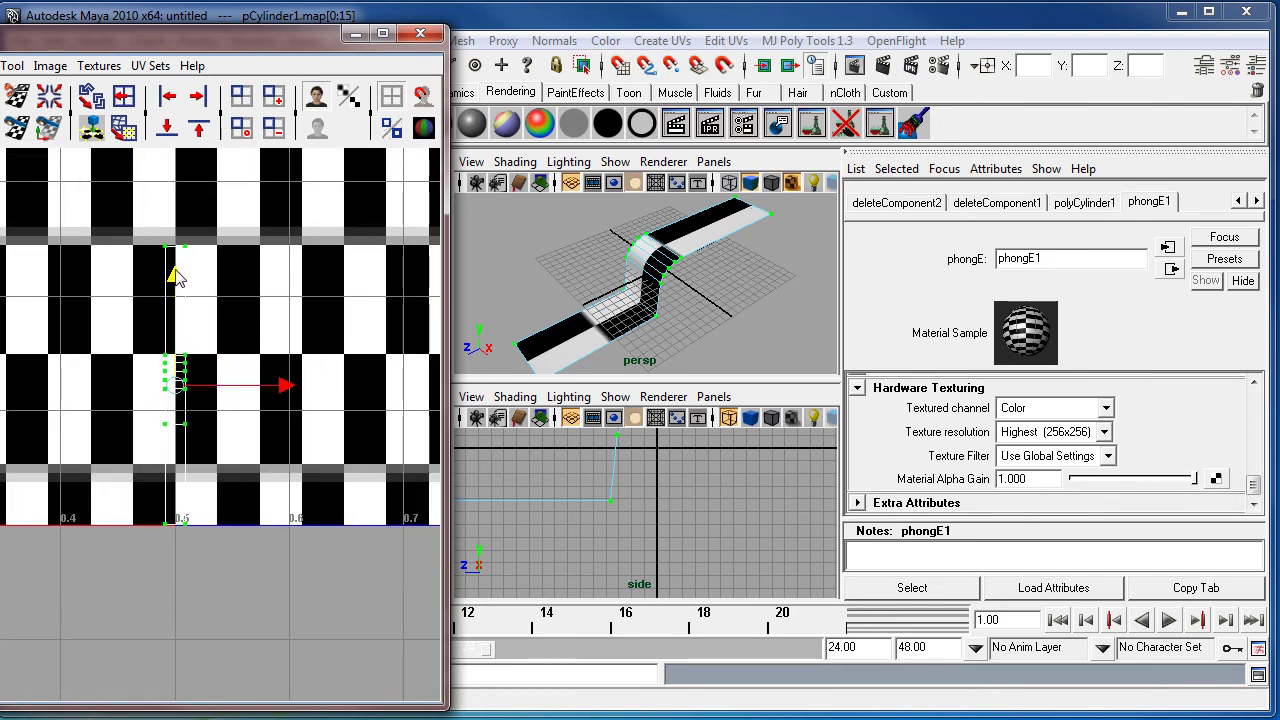
pyautogui.keyDown('alt'); pyautogui.moveTo(345, 335); pyautogui.dragTo(87, 305, button='right'); pyautogui.keyUp('alt')
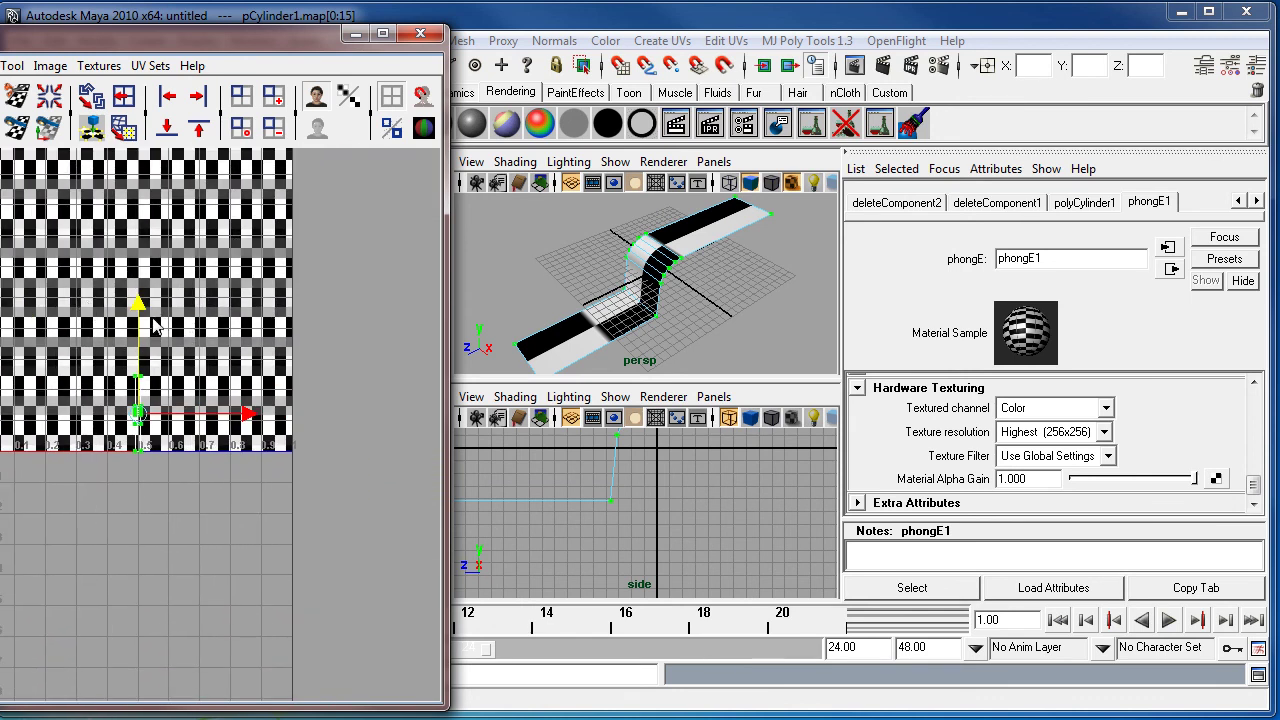
pyautogui.moveTo(140, 310)
pyautogui.mouseDown()
pyautogui.moveTo(145, 220)
pyautogui.moveTo(143, 308)
pyautogui.mouseUp()
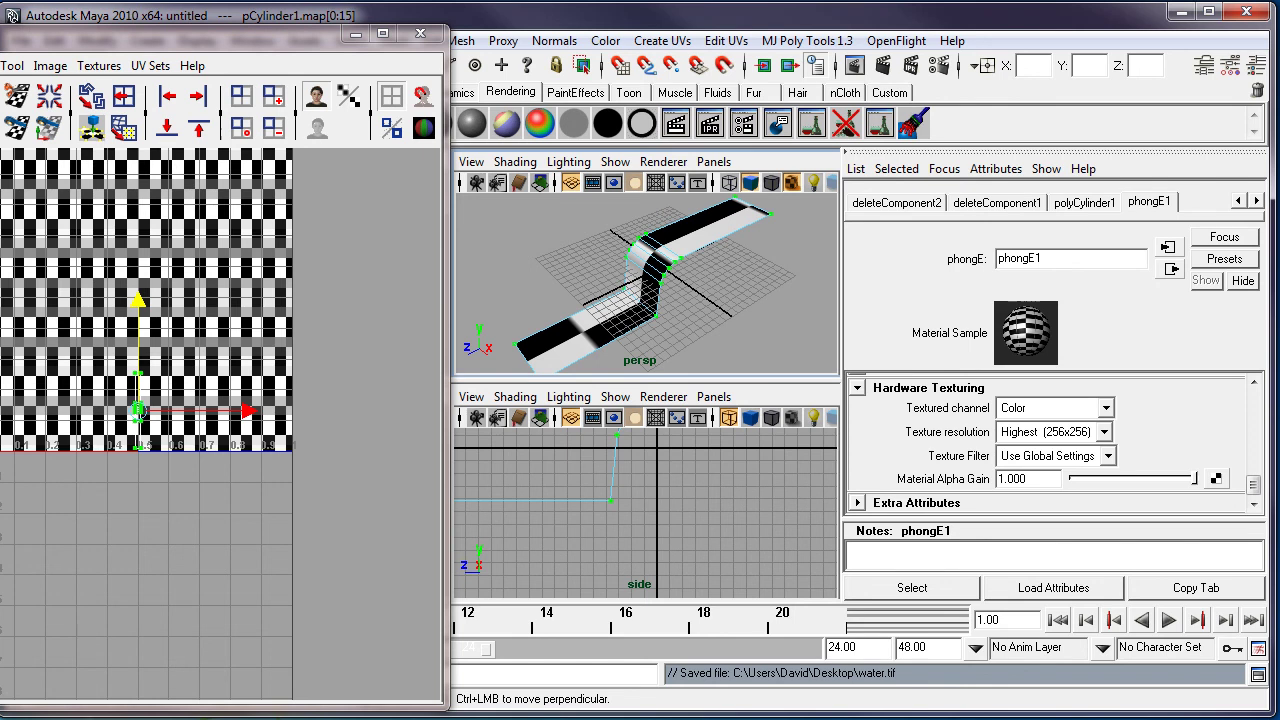
# Reposition the UV Texture Editor window.
pyautogui.moveTo(262, 50); pyautogui.dragTo(363, 46)
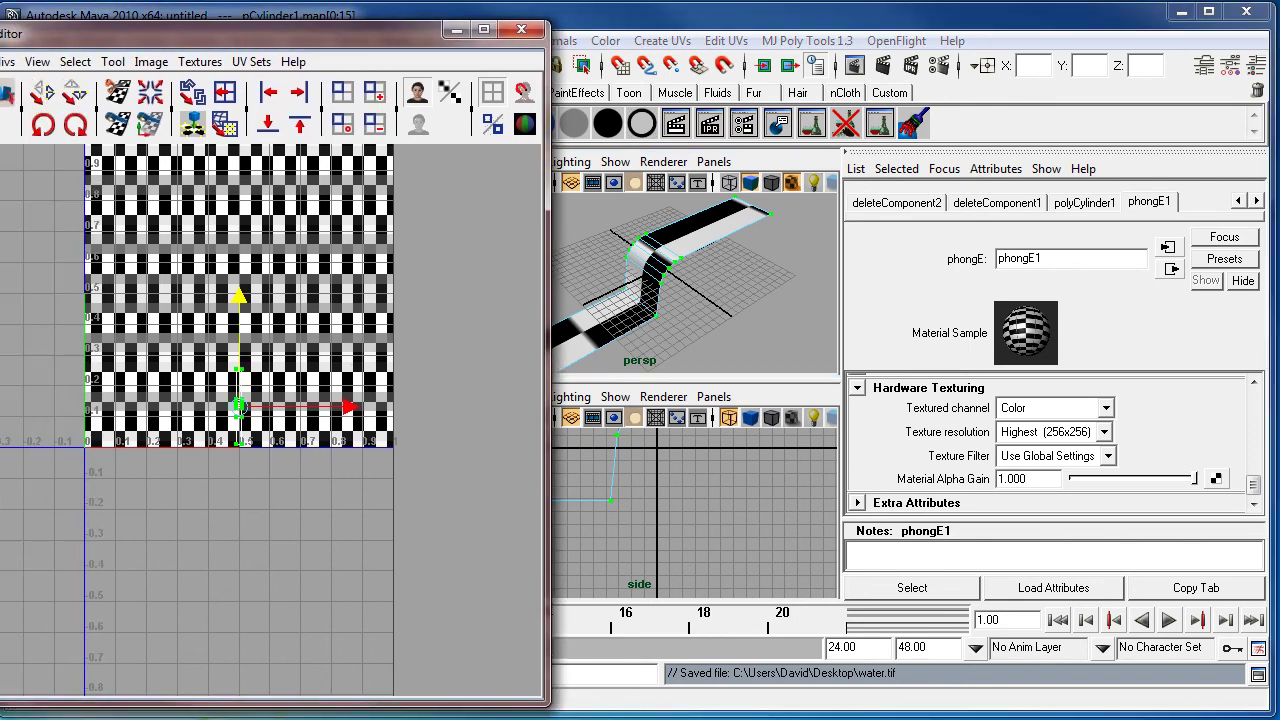